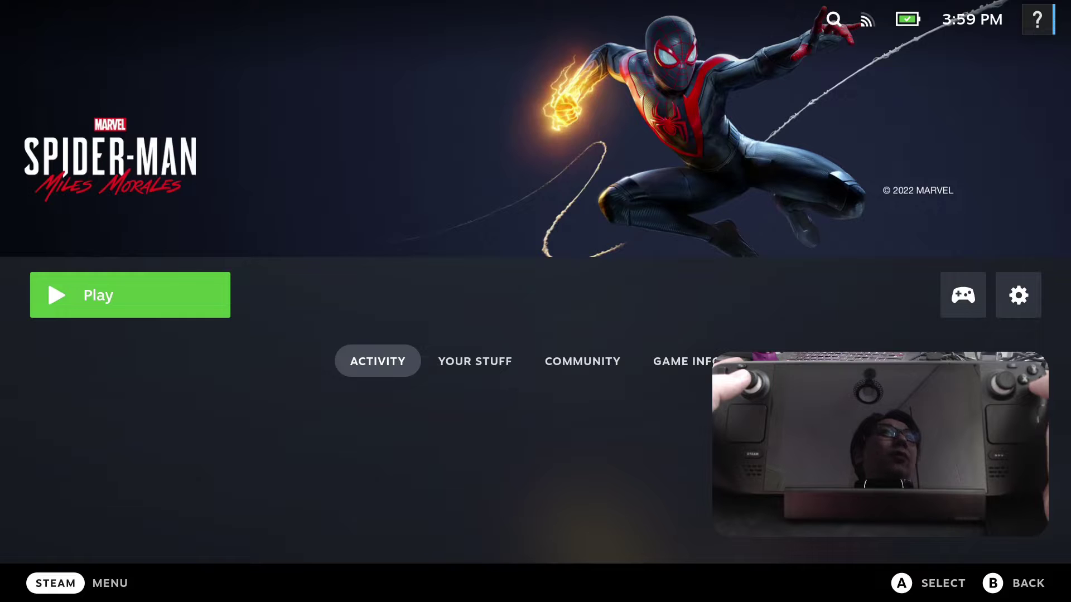
Step: Launch Marvel's Spider-Man: Miles Morales and go to the Bluetooth settings to turn on Bluetooth and connect the PS5 controller
{"action": "key", "text": "Return"}
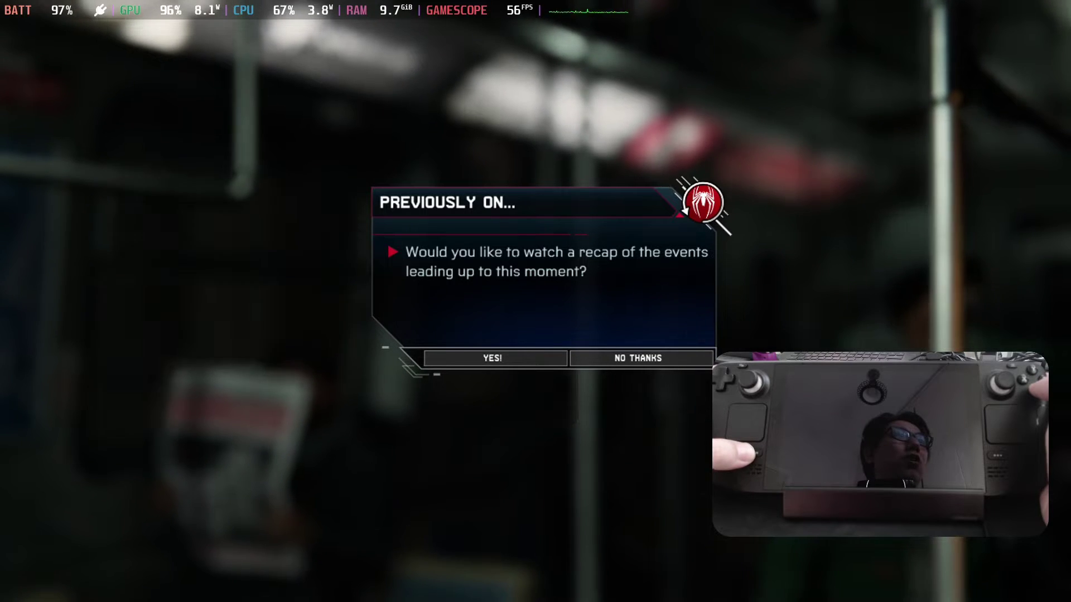
{"action": "key", "text": "super"}
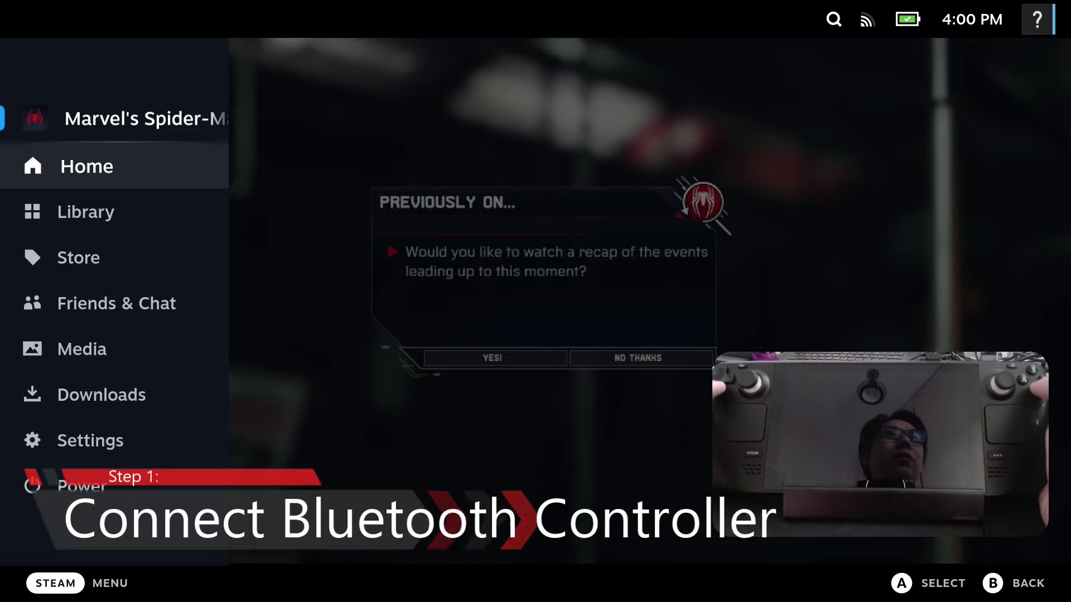
{"action": "key", "text": "Down"}
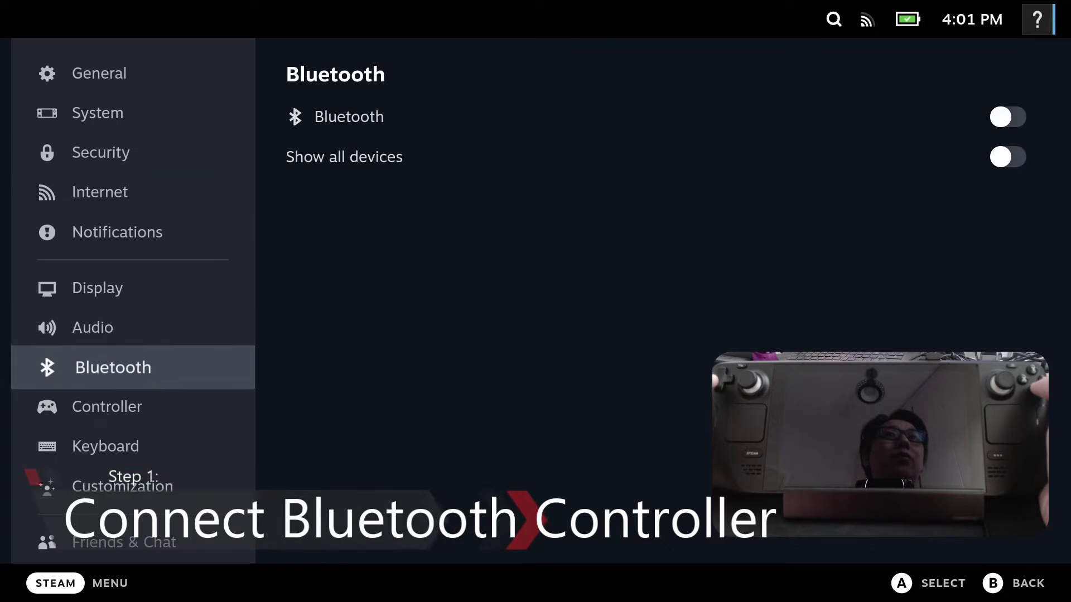
{"action": "key", "text": "Right"}
{"action": "key", "text": "Down"}
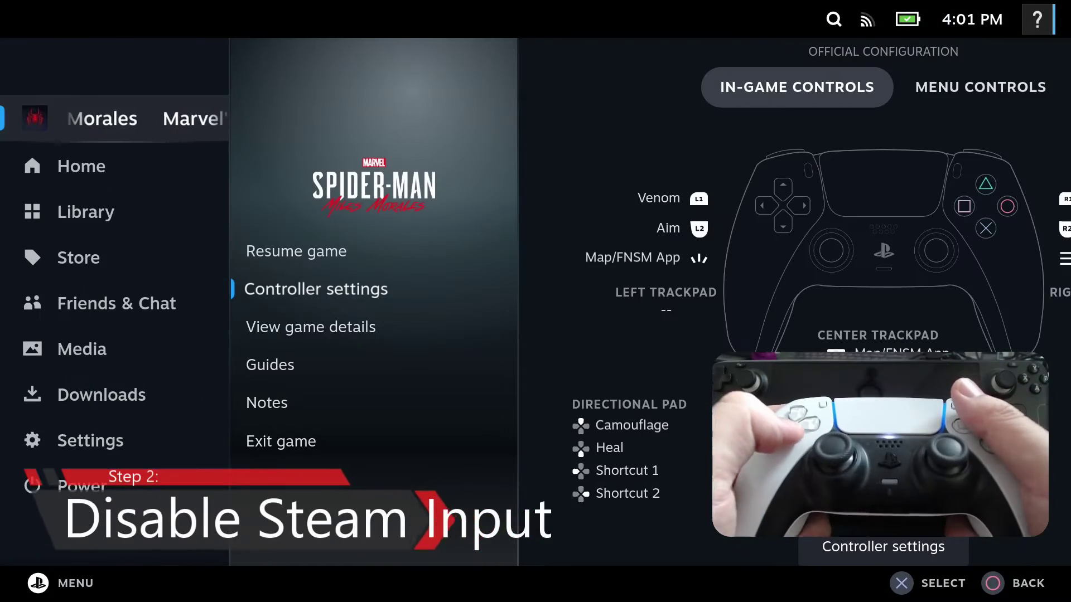
Step: Open the running game's controller settings for the PS5 Controller and go to its current layout's options
{"action": "key", "text": "Return"}
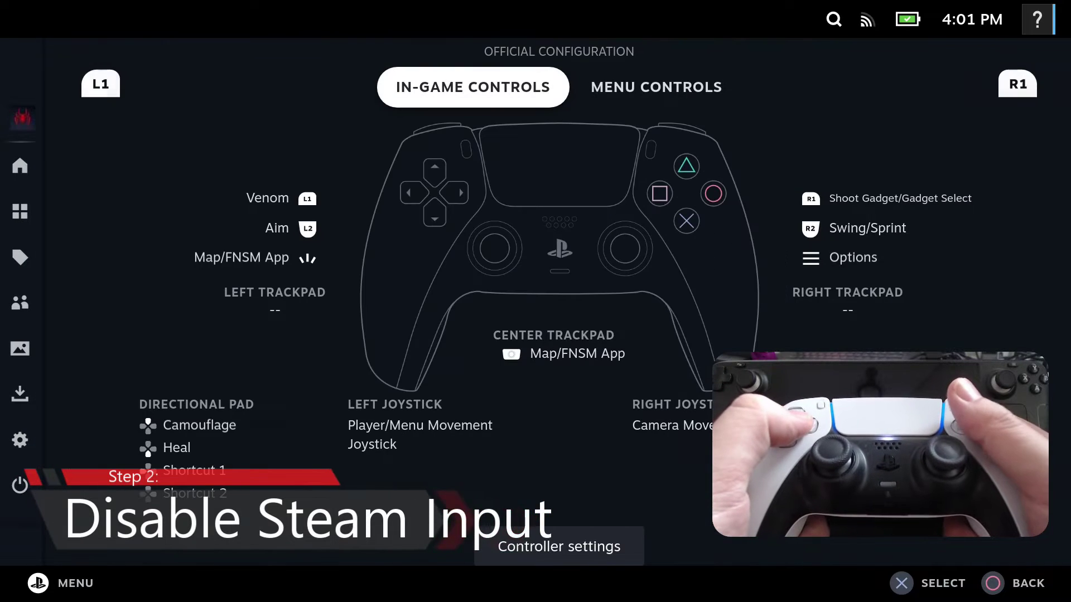
{"action": "key", "text": "Escape"}
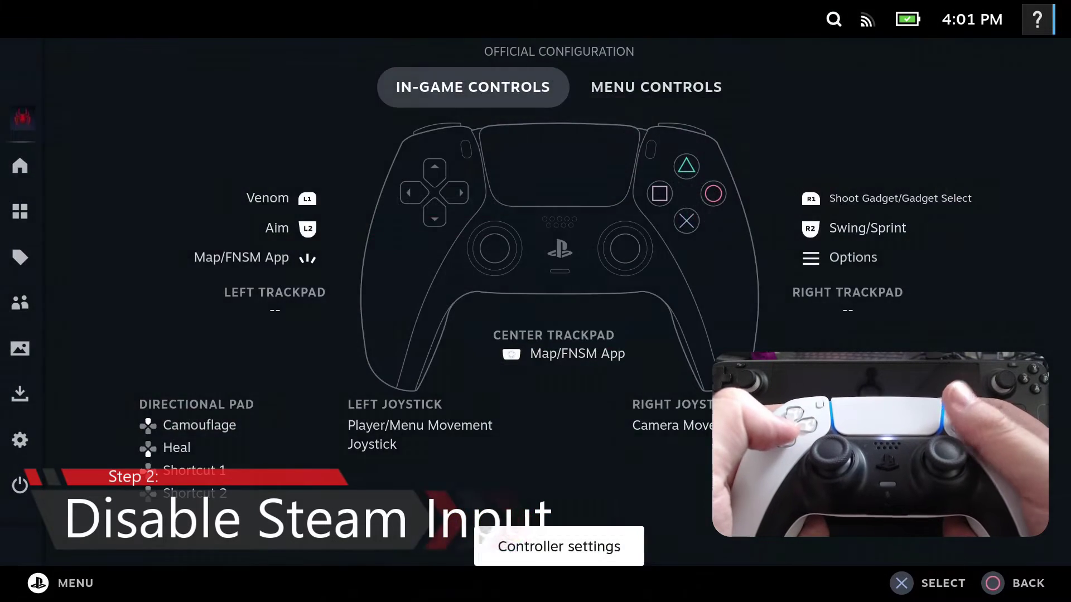
{"action": "key", "text": "ctrl+shift+Tab"}
{"action": "key", "text": "ctrl+Tab"}
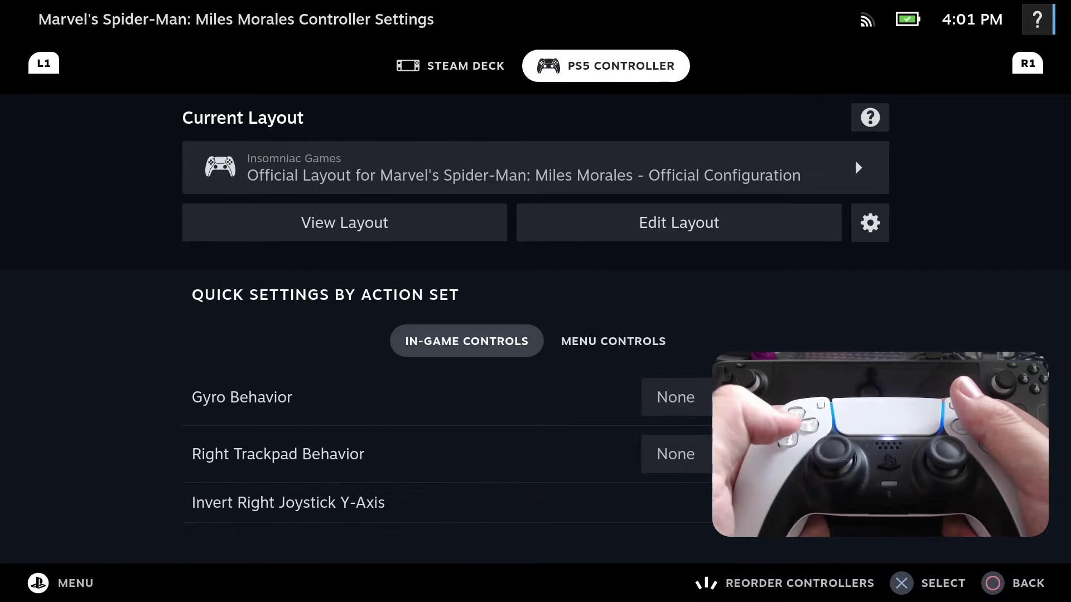
{"action": "key", "text": "Down"}
{"action": "key", "text": "Down"}
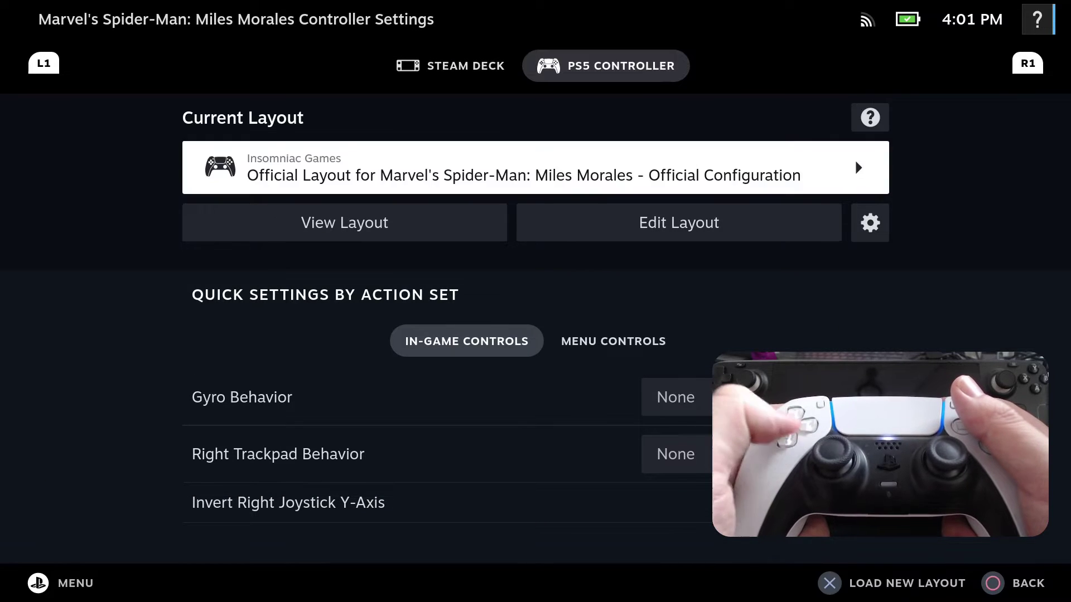
{"action": "key", "text": "Down"}
{"action": "key", "text": "Right"}
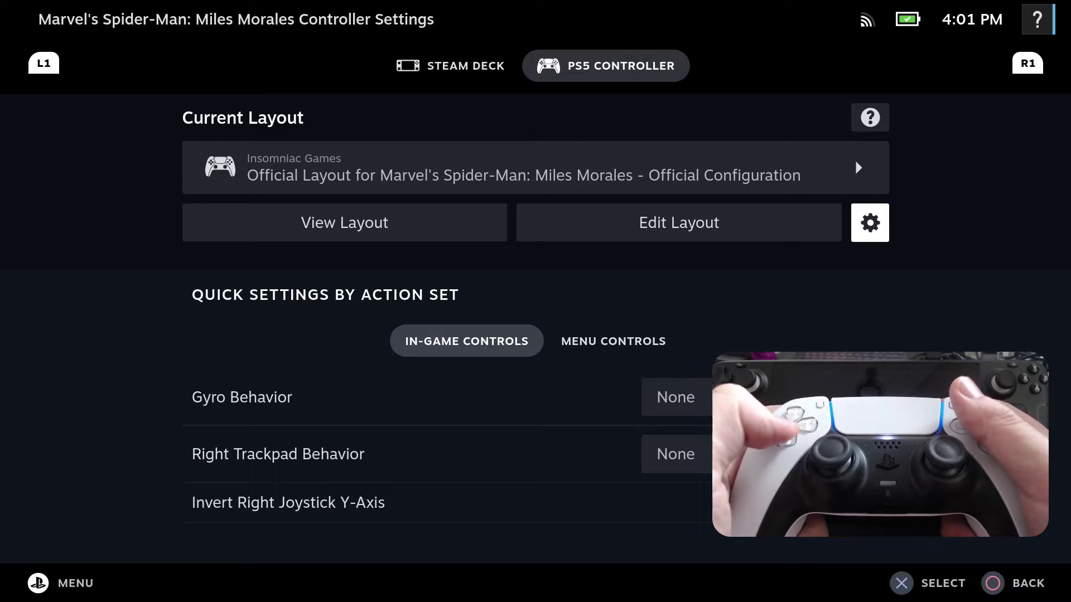
Step: Disable Steam Input for the PS5 controller in the running game and confirm the change
{"action": "key", "text": "Return"}
{"action": "key", "text": "Down"}
{"action": "key", "text": "Down"}
{"action": "key", "text": "Down"}
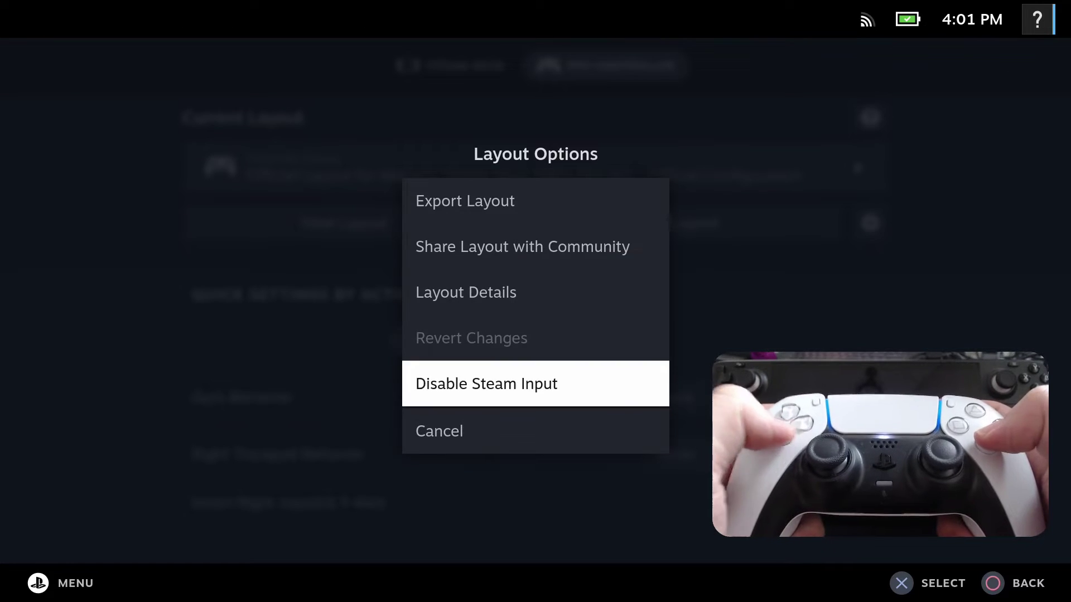
{"action": "key", "text": "Down"}
{"action": "key", "text": "Up"}
{"action": "key", "text": "Return"}
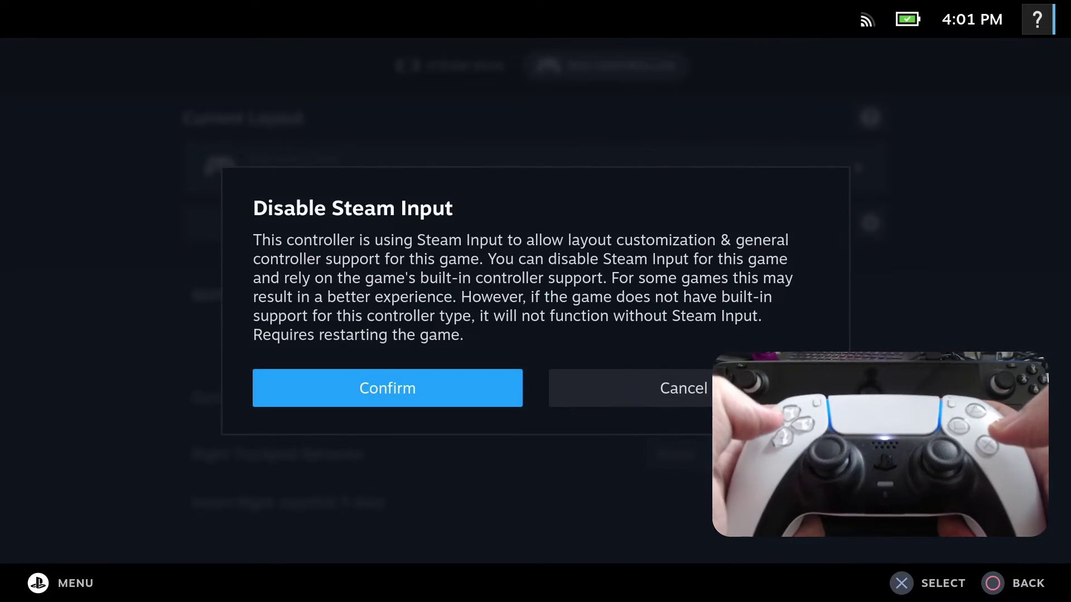
{"action": "key", "text": "Return"}
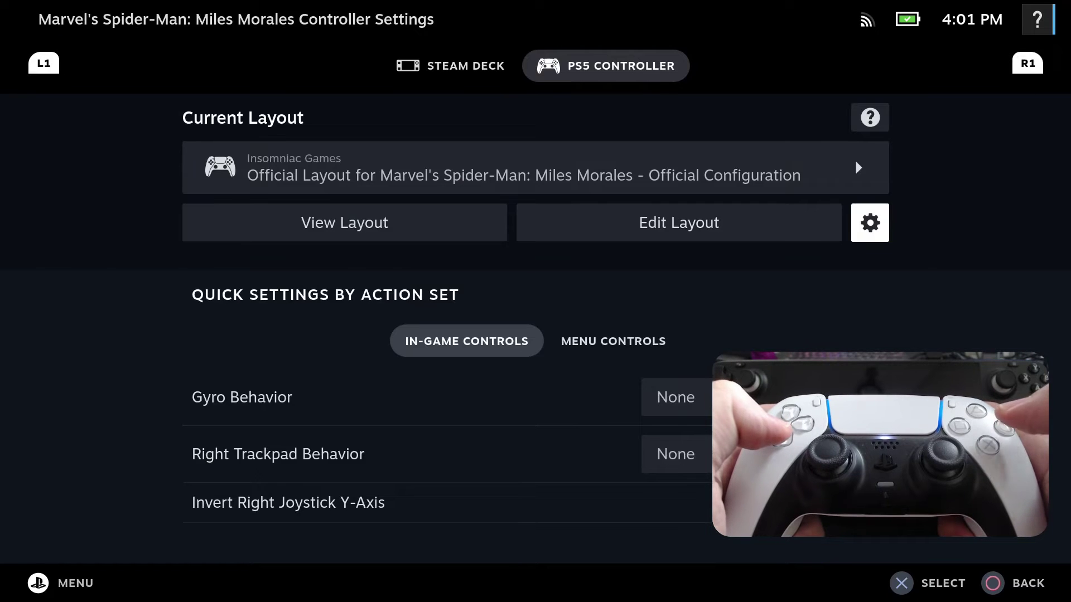
Step: Check the layout options again and return to the running game
{"action": "key", "text": "Return"}
{"action": "key", "text": "Down"}
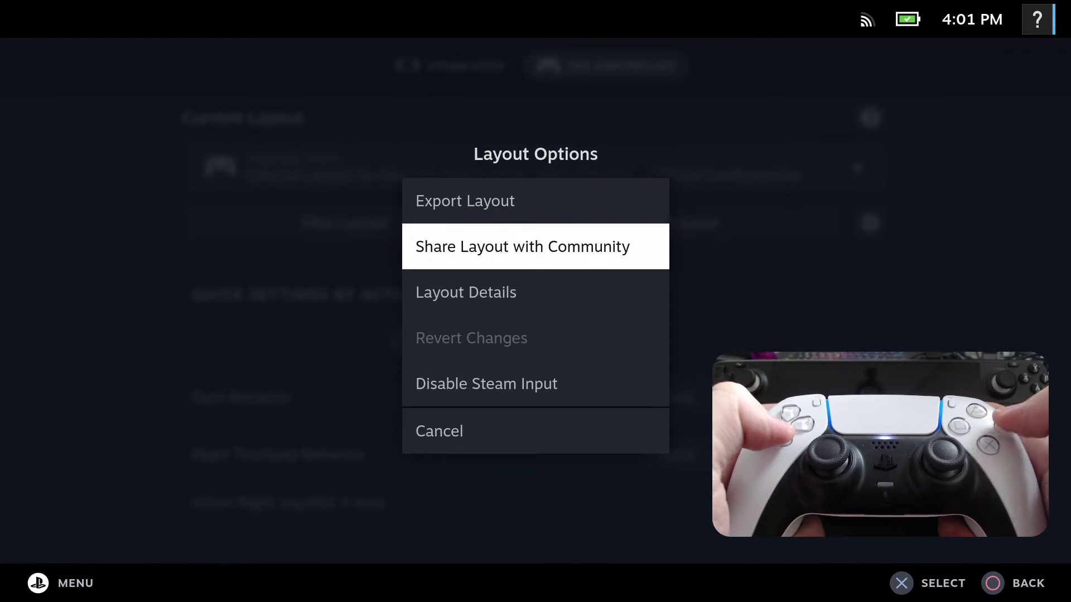
{"action": "key", "text": "Escape"}
{"action": "key", "text": "Escape"}
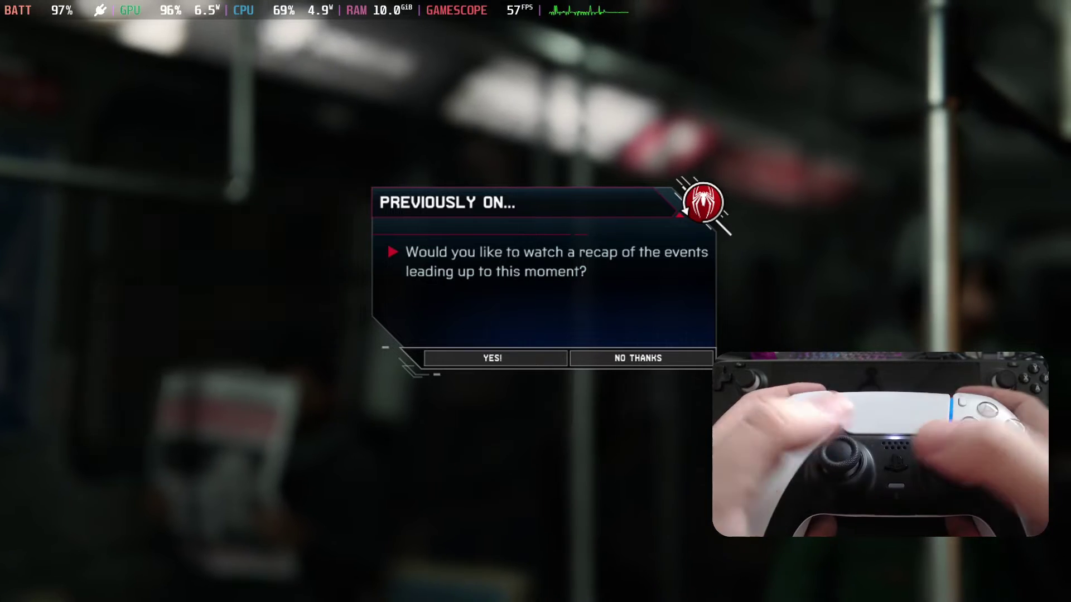
Step: Reopen the running game's PS5 controller settings and try again to disable Steam Input
{"action": "key", "text": "super"}
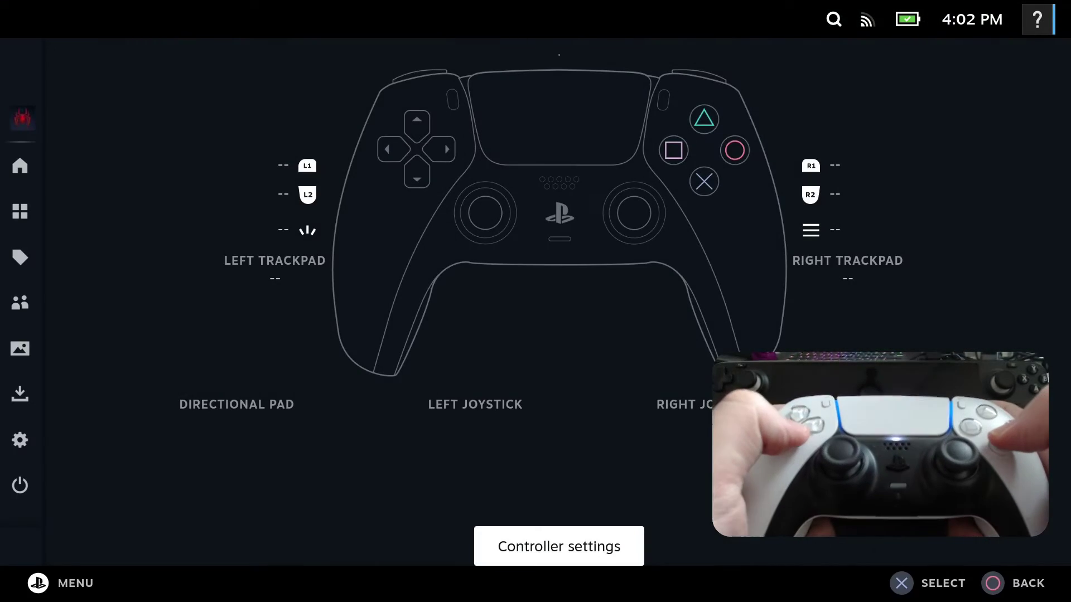
{"action": "key", "text": "Return"}
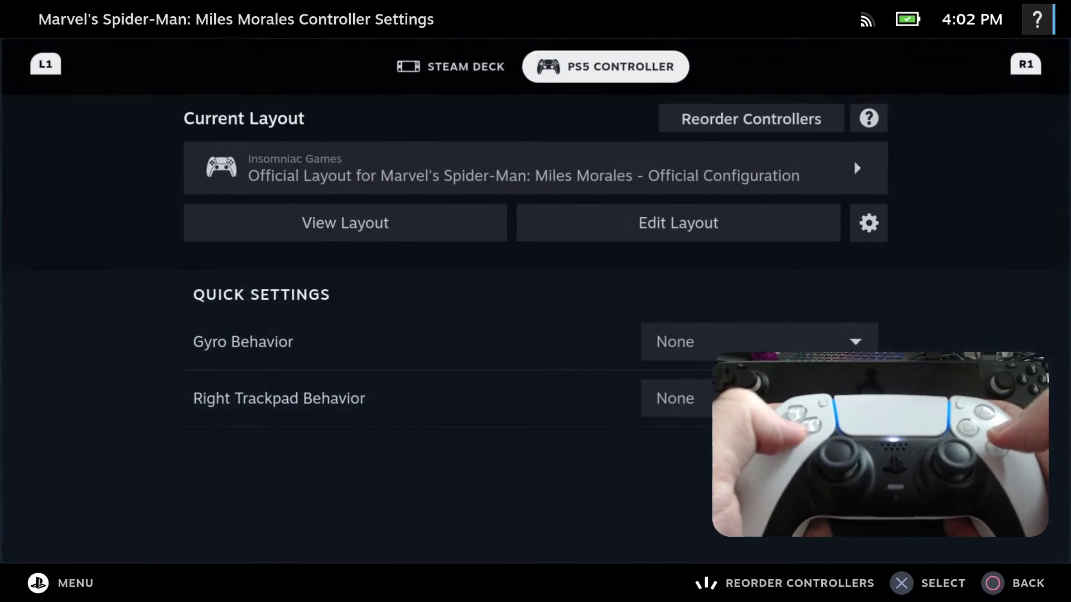
{"action": "key", "text": "Down"}
{"action": "key", "text": "Right"}
{"action": "key", "text": "Right"}
{"action": "key", "text": "Return"}
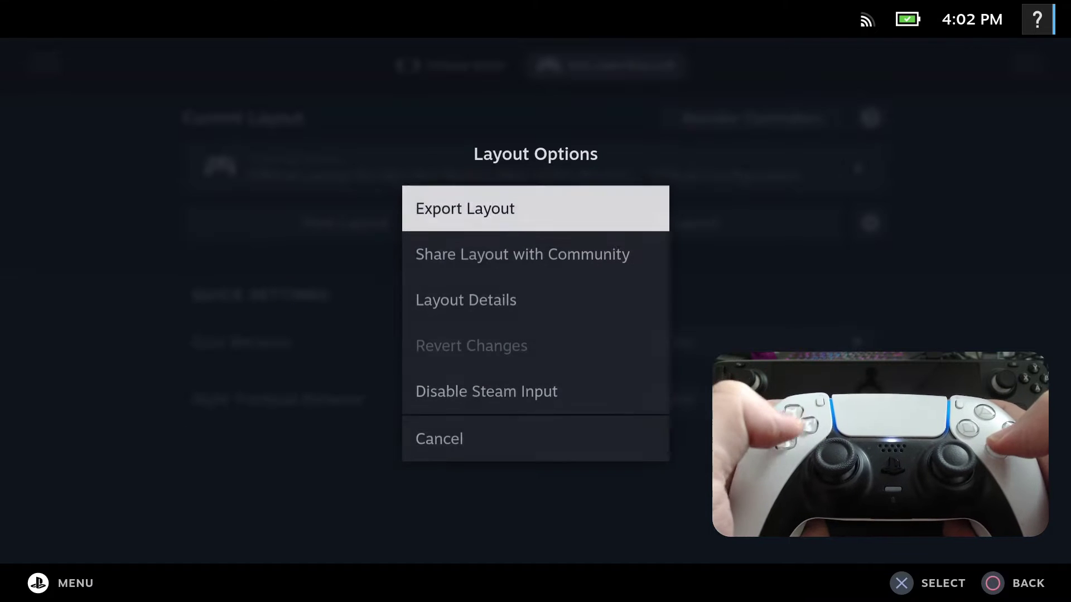
{"action": "key", "text": "Down"}
{"action": "key", "text": "Down"}
{"action": "key", "text": "Down"}
{"action": "key", "text": "Return"}
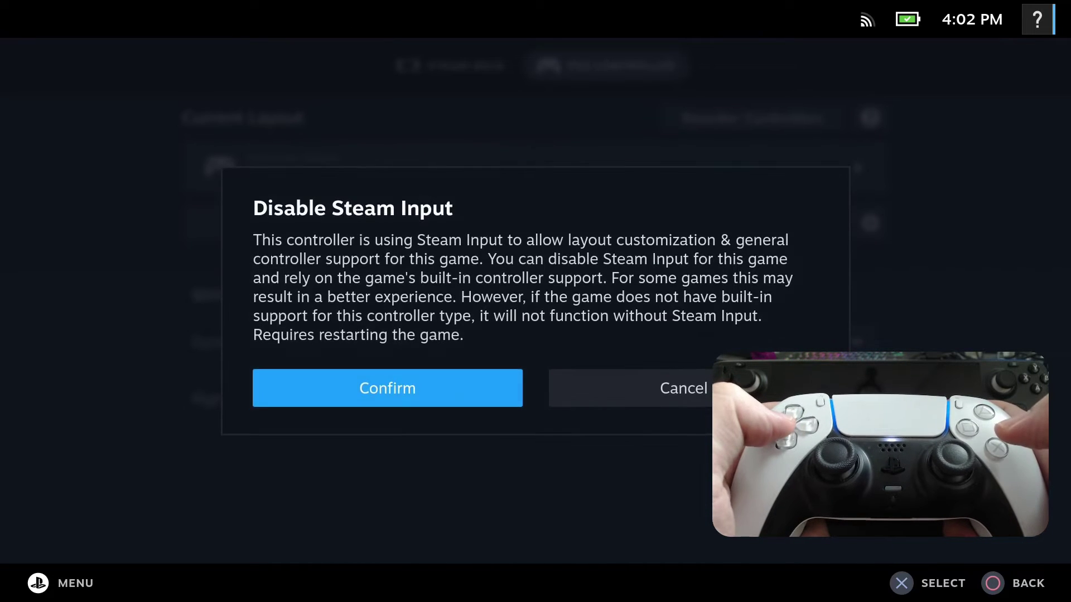
{"action": "key", "text": "Escape"}
Step: Try once more to disable Steam Input from the layout options and go back to the controller settings
{"action": "key", "text": "Return"}
{"action": "key", "text": "Down"}
{"action": "key", "text": "Down"}
{"action": "key", "text": "Down"}
{"action": "key", "text": "Down"}
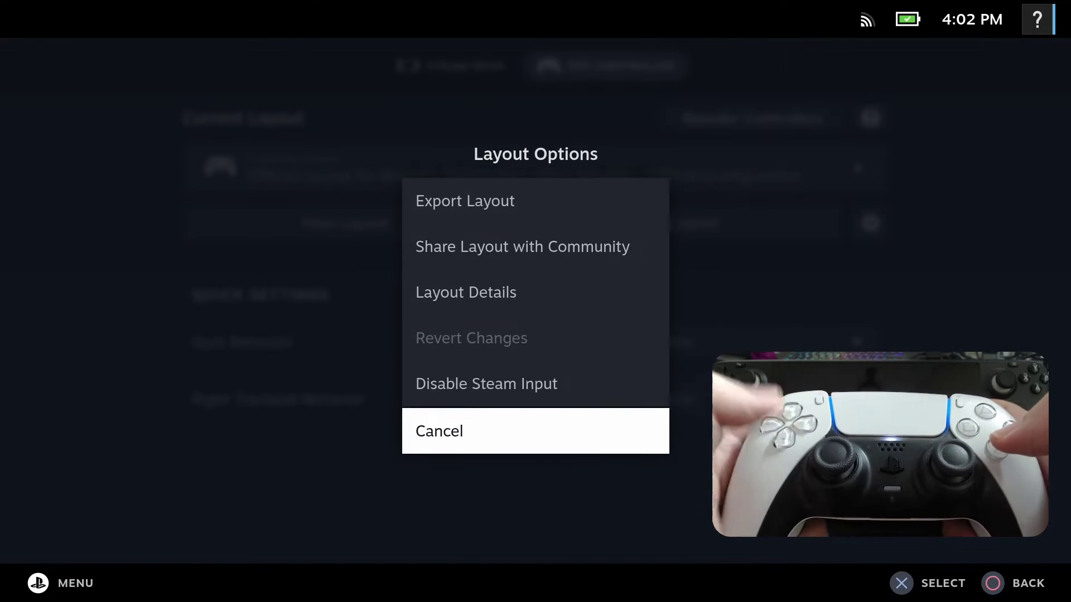
{"action": "key", "text": "Up"}
{"action": "key", "text": "Return"}
{"action": "key", "text": "Escape"}
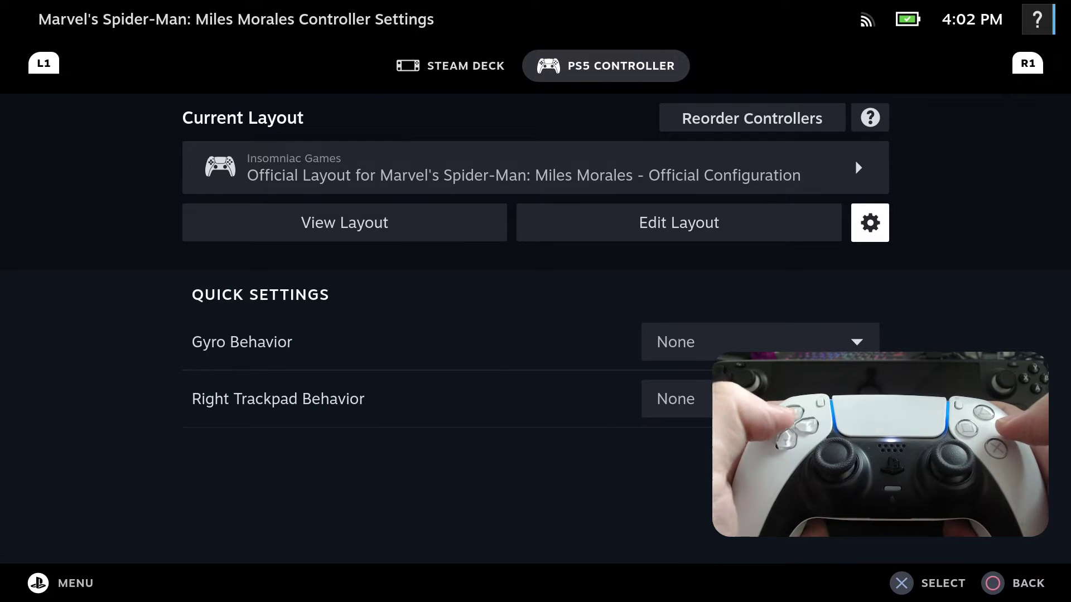
Step: Review the controller order and return to the running game
{"action": "key", "text": "Up"}
{"action": "key", "text": "Return"}
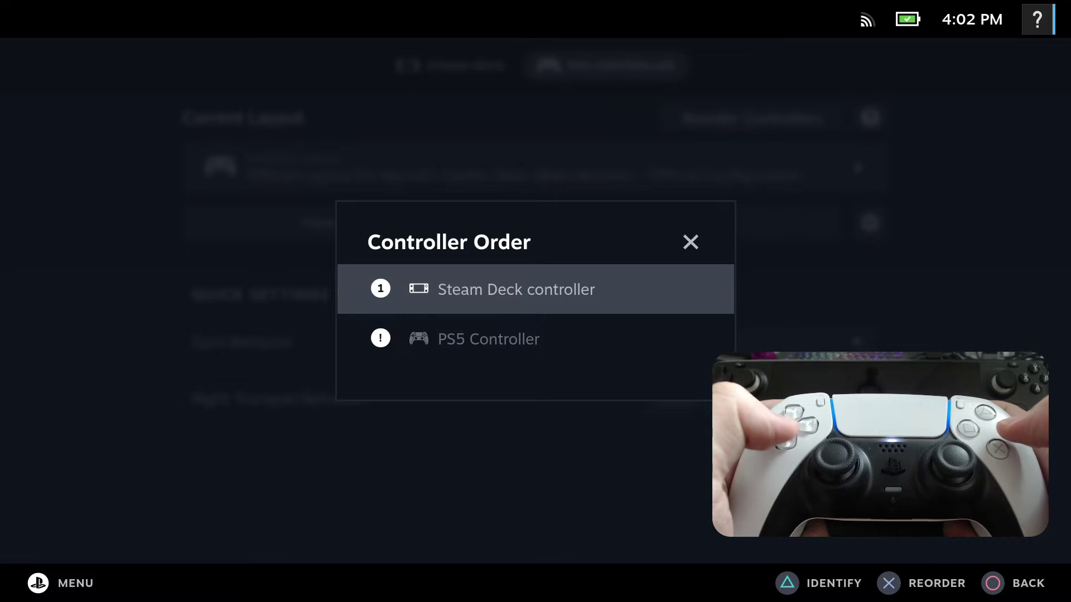
{"action": "key", "text": "Escape"}
{"action": "key", "text": "Escape"}
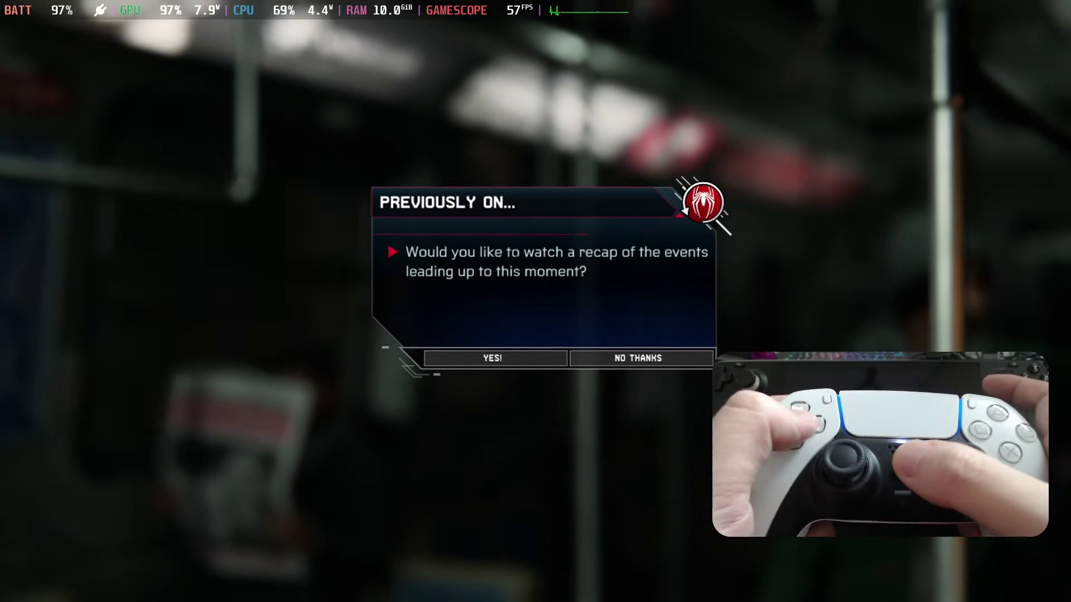
Step: Exit the running Spider-Man: Miles Morales game and confirm closing it
{"action": "key", "text": "shift+Tab"}
{"action": "key", "text": "ctrl+1"}
{"action": "key", "text": "Down"}
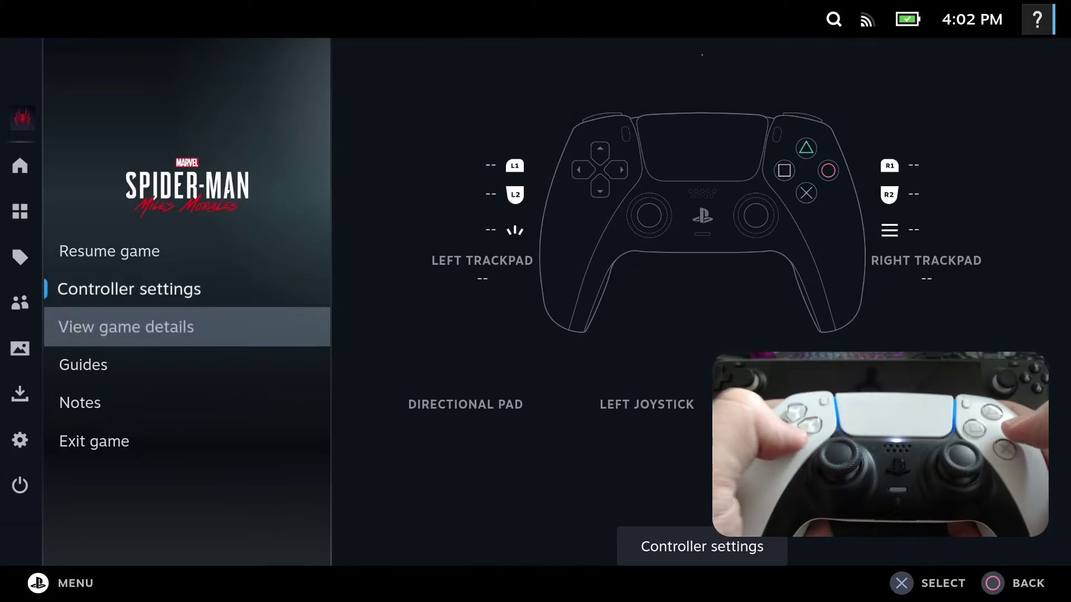
{"action": "key", "text": "Down"}
{"action": "key", "text": "Down"}
{"action": "key", "text": "Down"}
{"action": "key", "text": "Return"}
{"action": "key", "text": "Return"}
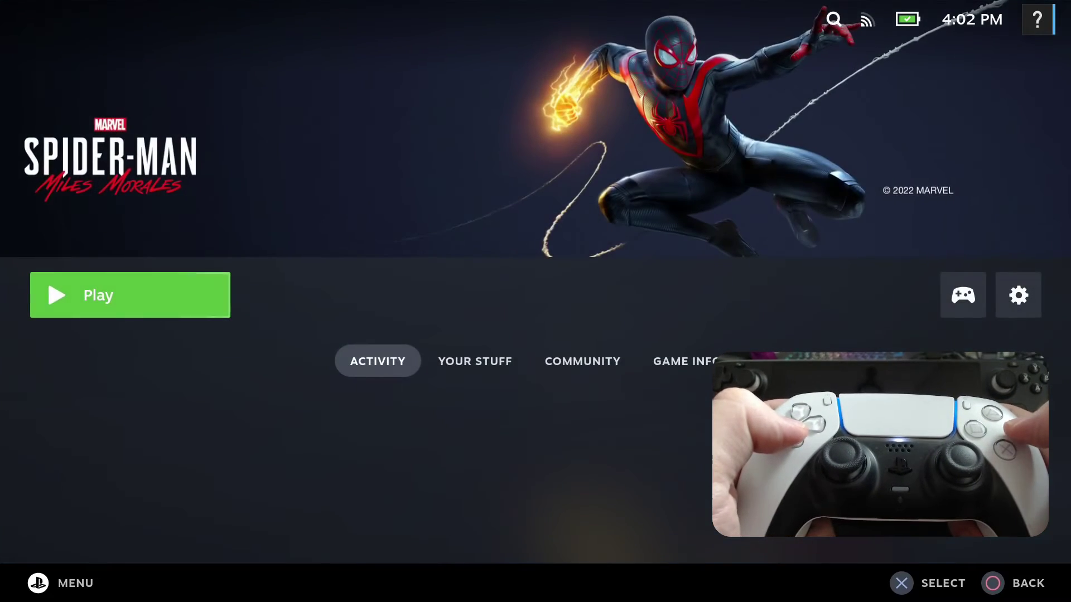
Step: Open the PS5 Controller's layout options in the controller settings of Miles Morales from its library page
{"action": "key", "text": "Right"}
{"action": "key", "text": "Left"}
{"action": "key", "text": "Right"}
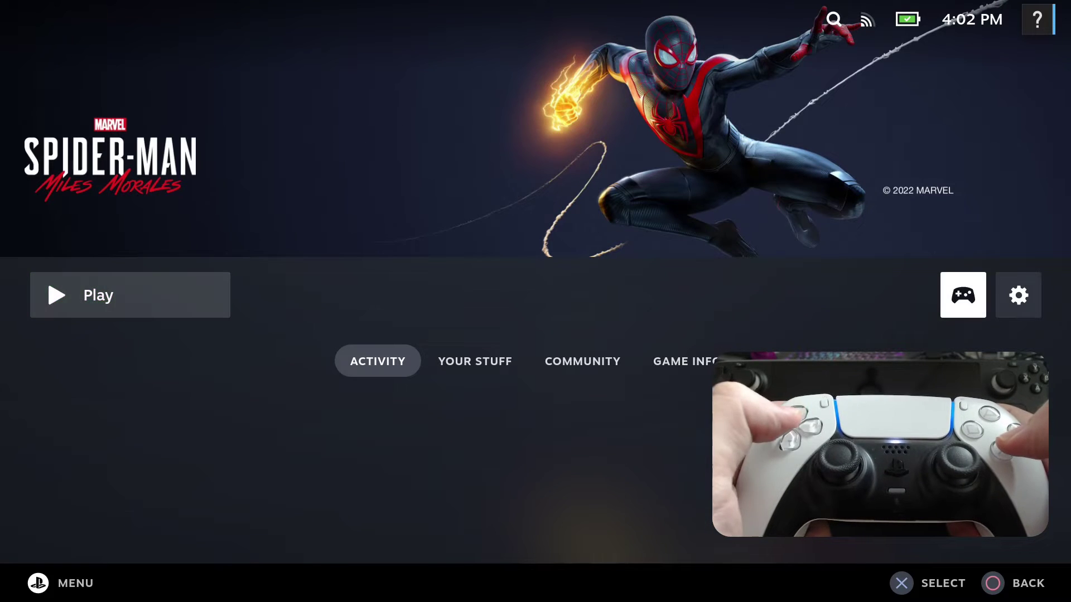
{"action": "key", "text": "Return"}
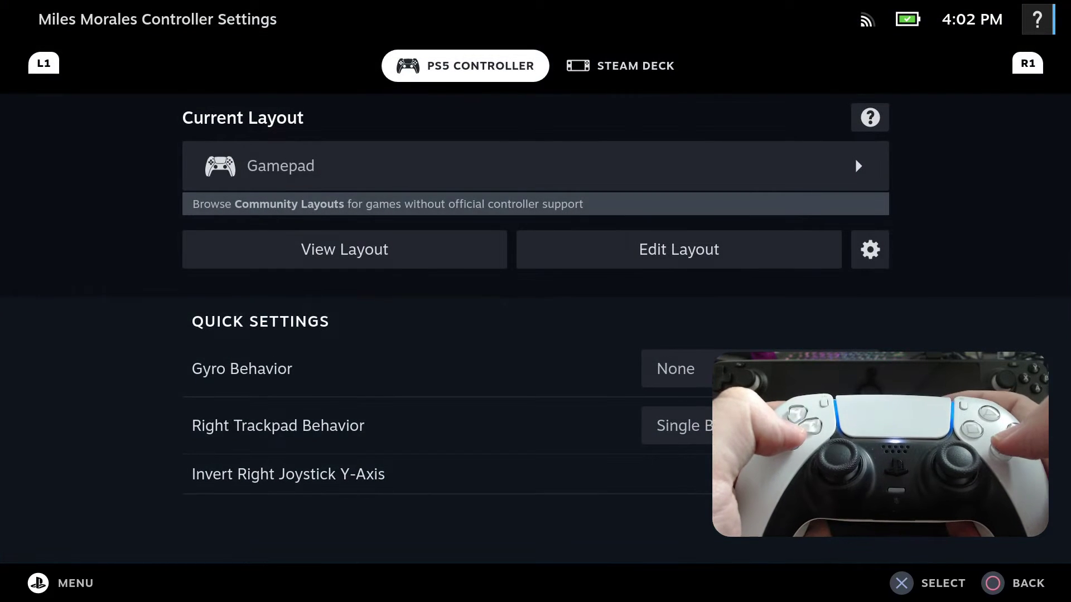
{"action": "key", "text": "Down"}
{"action": "key", "text": "Down"}
{"action": "key", "text": "Right"}
{"action": "key", "text": "Right"}
{"action": "key", "text": "Return"}
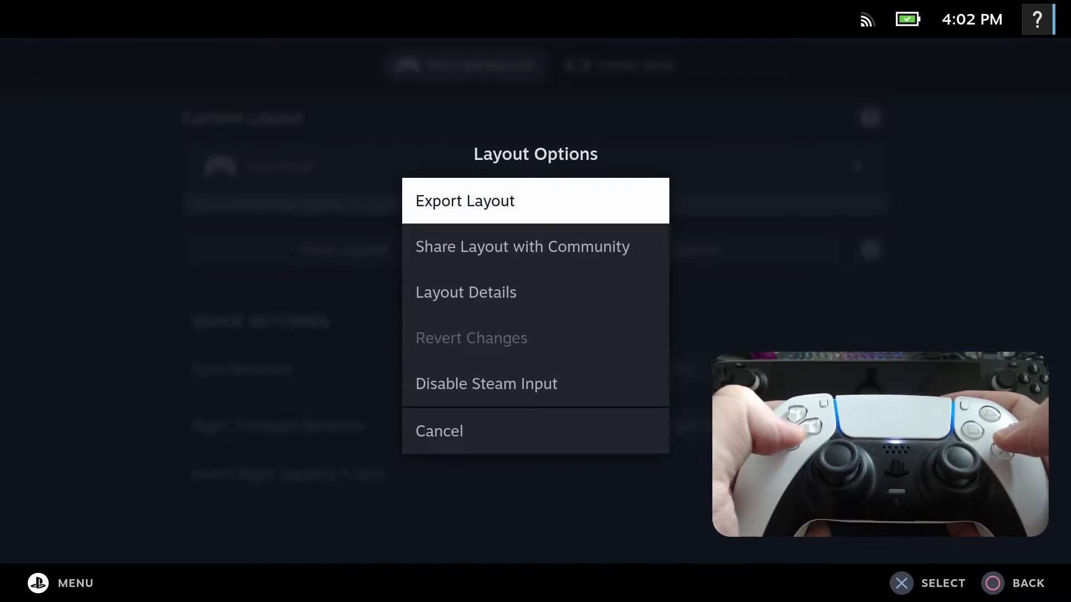
Step: Try to disable Steam Input for the PS5 controller's Gamepad layout while the game is closed
{"action": "key", "text": "Down"}
{"action": "key", "text": "Down"}
{"action": "key", "text": "Down"}
{"action": "key", "text": "Return"}
{"action": "key", "text": "Return"}
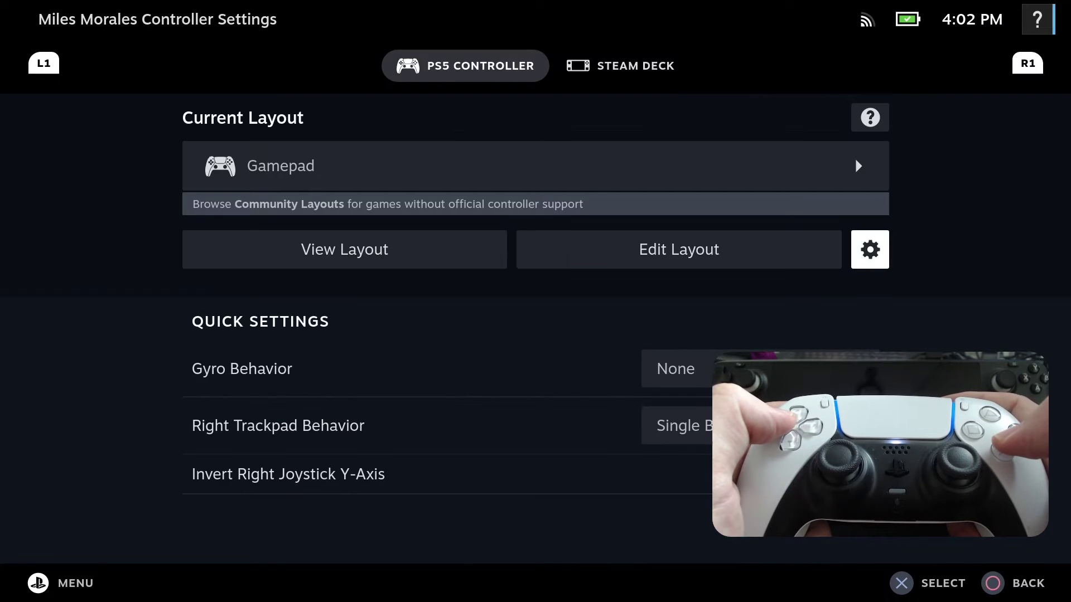
Step: Reopen the layout options, disable Steam Input for the PS5 controller with confirmation, and return to the home screen
{"action": "key", "text": "Return"}
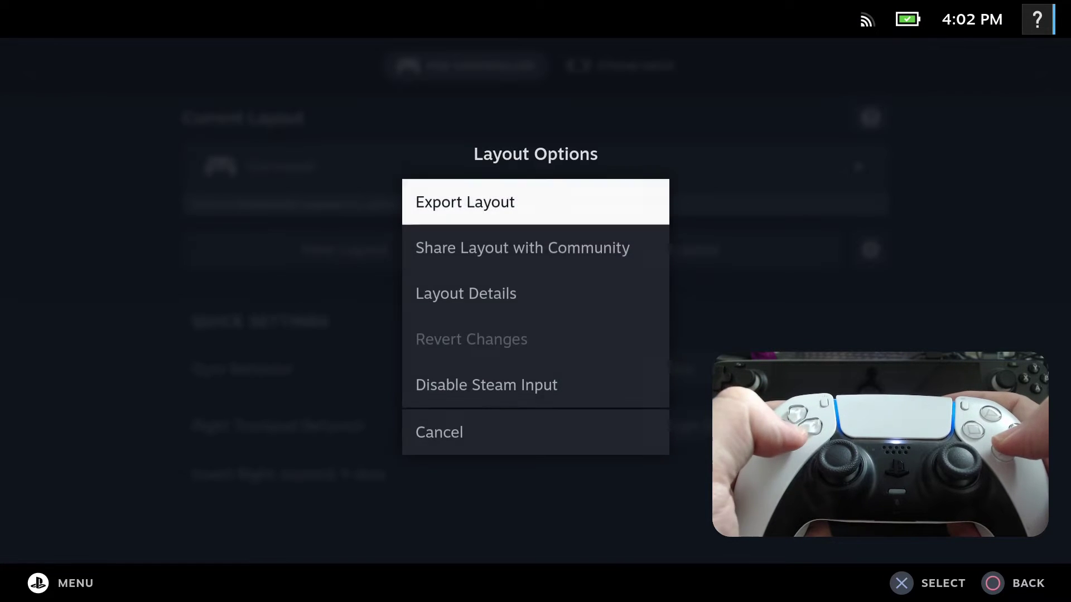
{"action": "key", "text": "Down"}
{"action": "key", "text": "Down"}
{"action": "key", "text": "Down"}
{"action": "key", "text": "Down"}
{"action": "key", "text": "Up"}
{"action": "key", "text": "Return"}
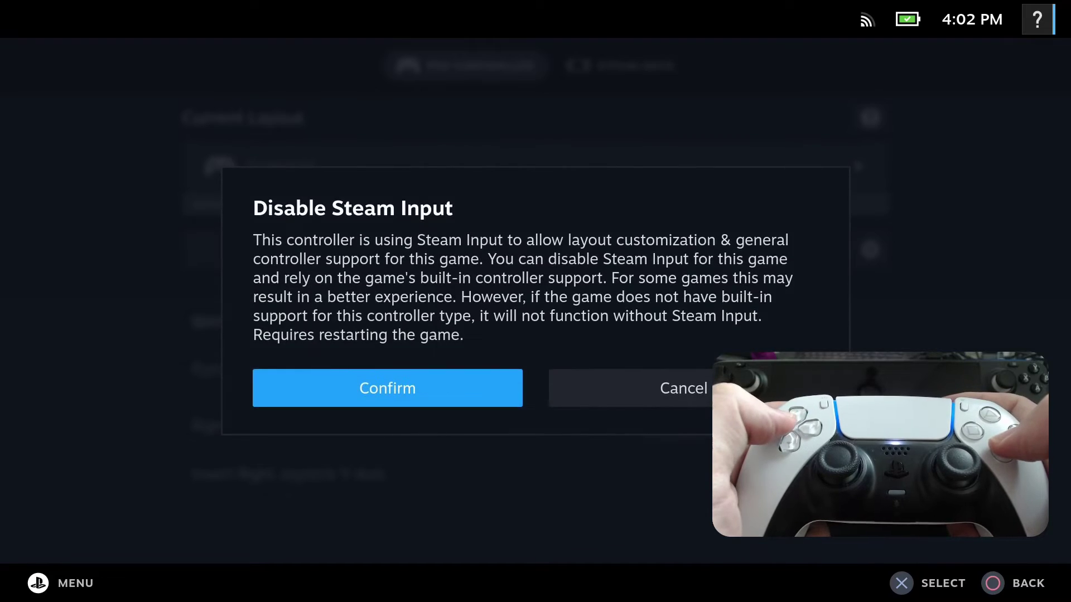
{"action": "key", "text": "Return"}
{"action": "key", "text": "Escape"}
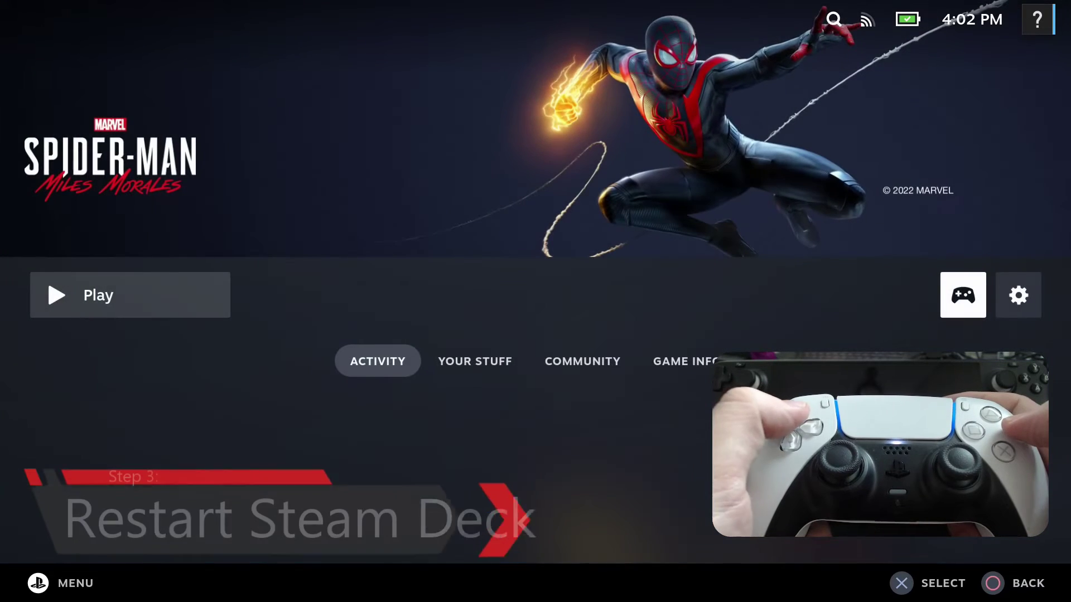
{"action": "key", "text": "Escape"}
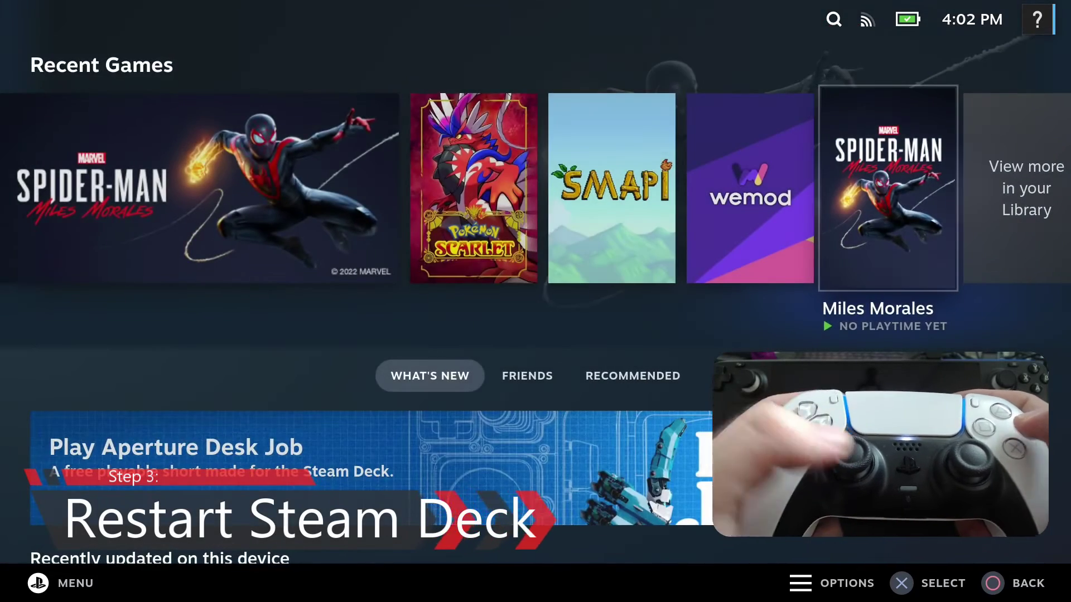
Step: Restart the Steam Deck from the power options
{"action": "key", "text": "super"}
{"action": "key", "text": "Up"}
{"action": "key", "text": "Return"}
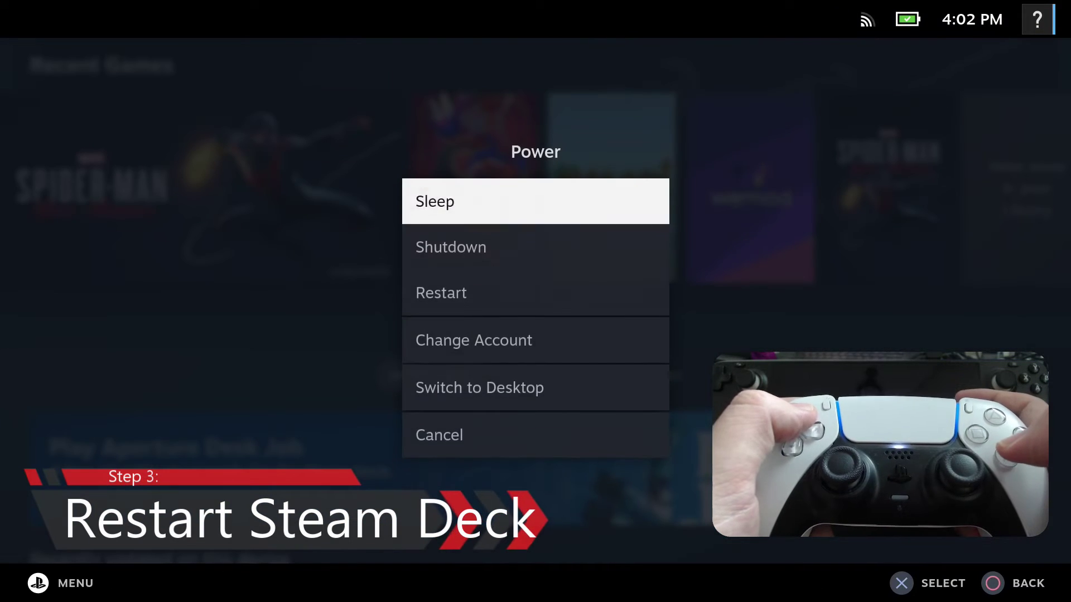
{"action": "key", "text": "Down"}
{"action": "key", "text": "Down"}
{"action": "key", "text": "Down"}
{"action": "key", "text": "Down"}
{"action": "key", "text": "Up"}
{"action": "key", "text": "Up"}
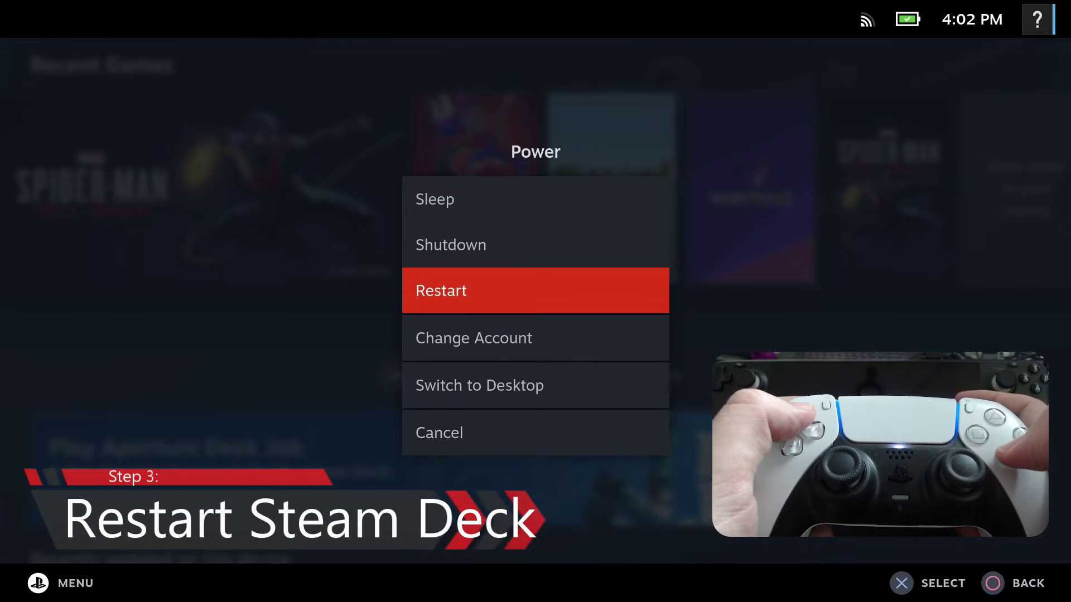
{"action": "key", "text": "Return"}
{"action": "key", "text": "Return"}
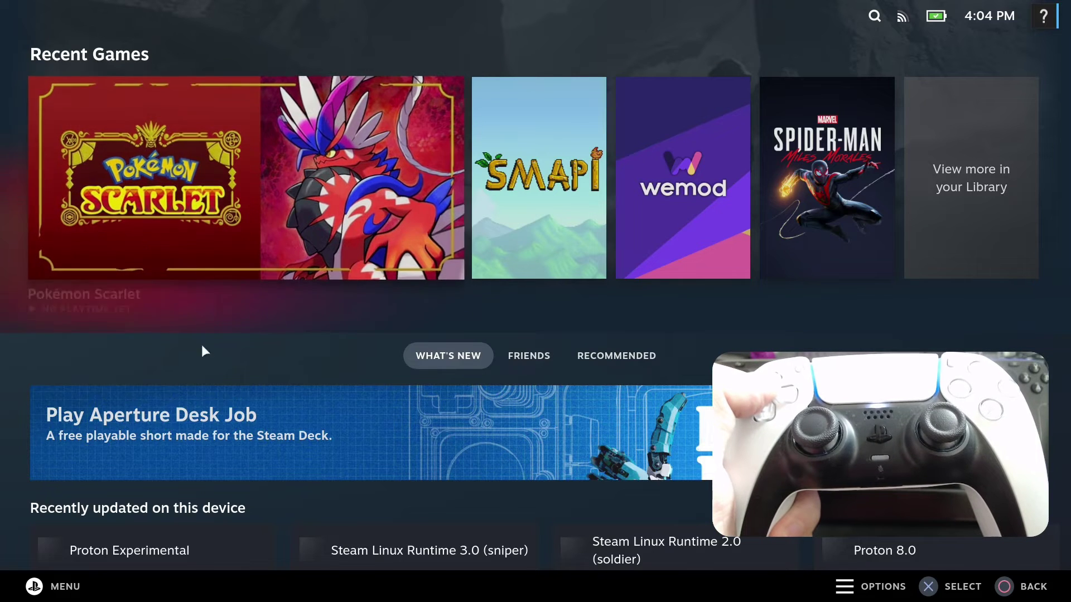
Step: Disconnect the paired DualSense Wireless Controller in the Steam Deck's Bluetooth settings
{"action": "left_click", "coordinate": [36, 591]}
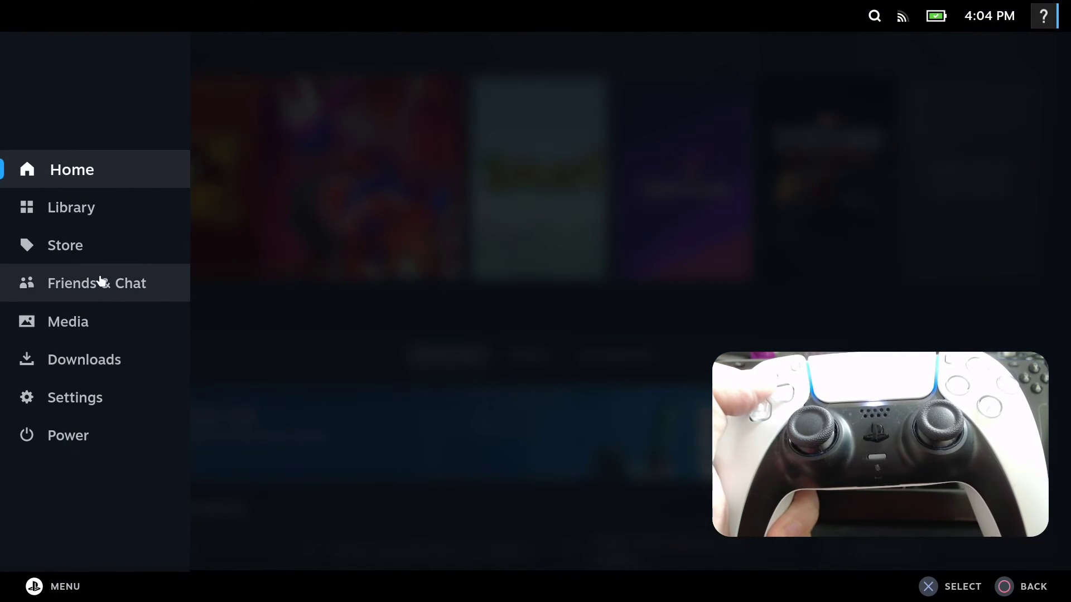
{"action": "left_click", "coordinate": [98, 391]}
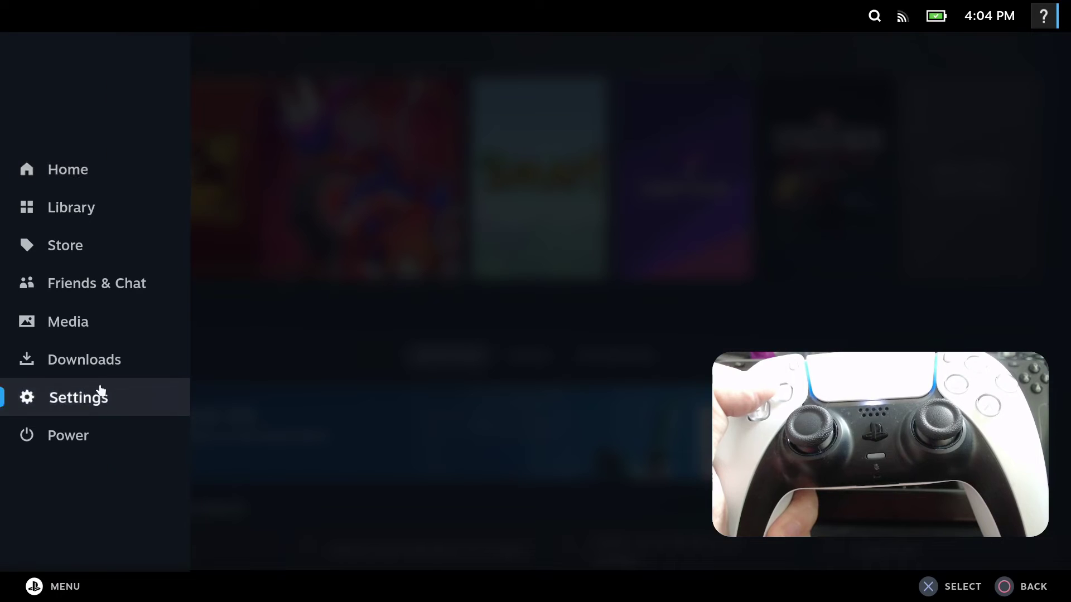
{"action": "left_click", "coordinate": [202, 307]}
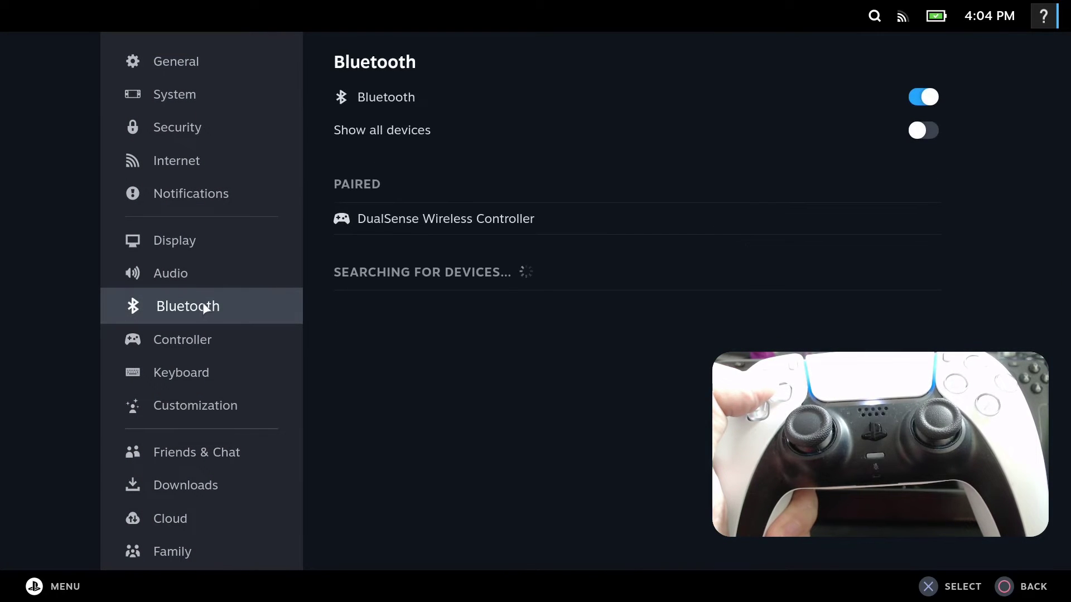
{"action": "left_click", "coordinate": [471, 219]}
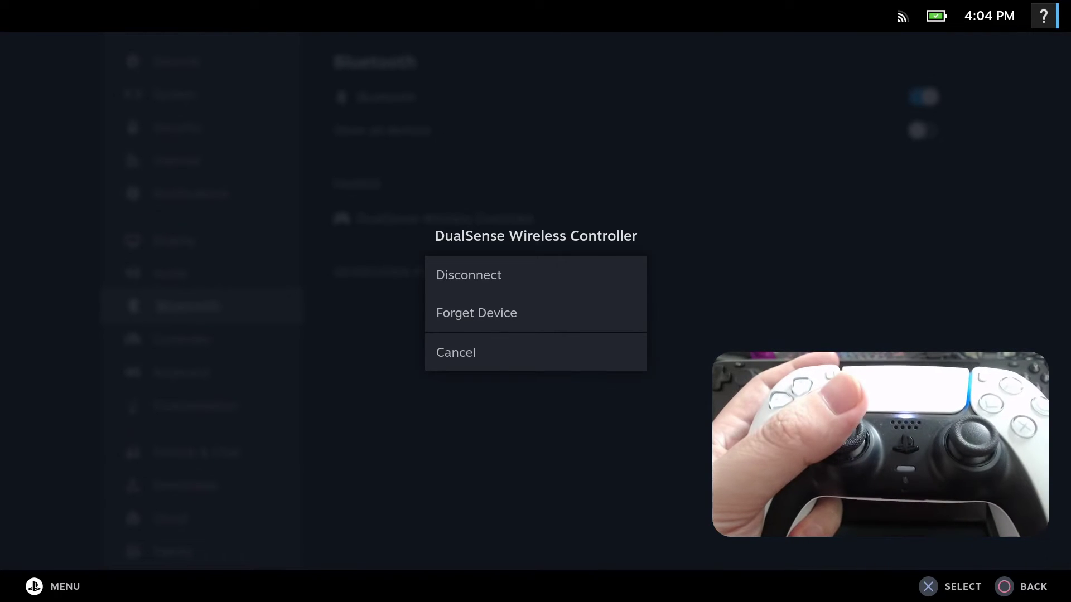
{"action": "left_click", "coordinate": [492, 350]}
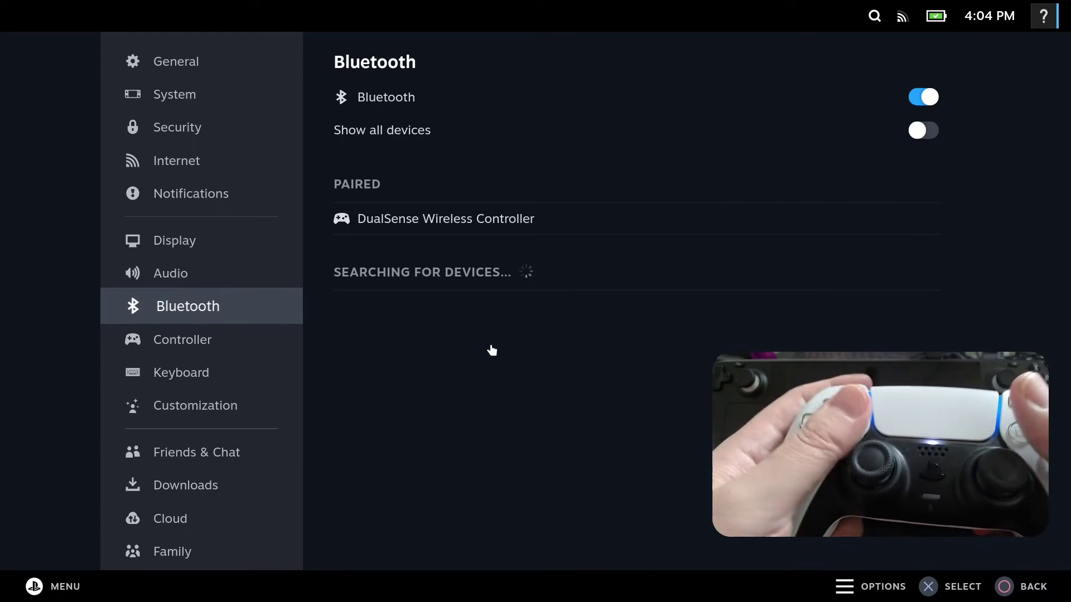
{"action": "left_click", "coordinate": [440, 231]}
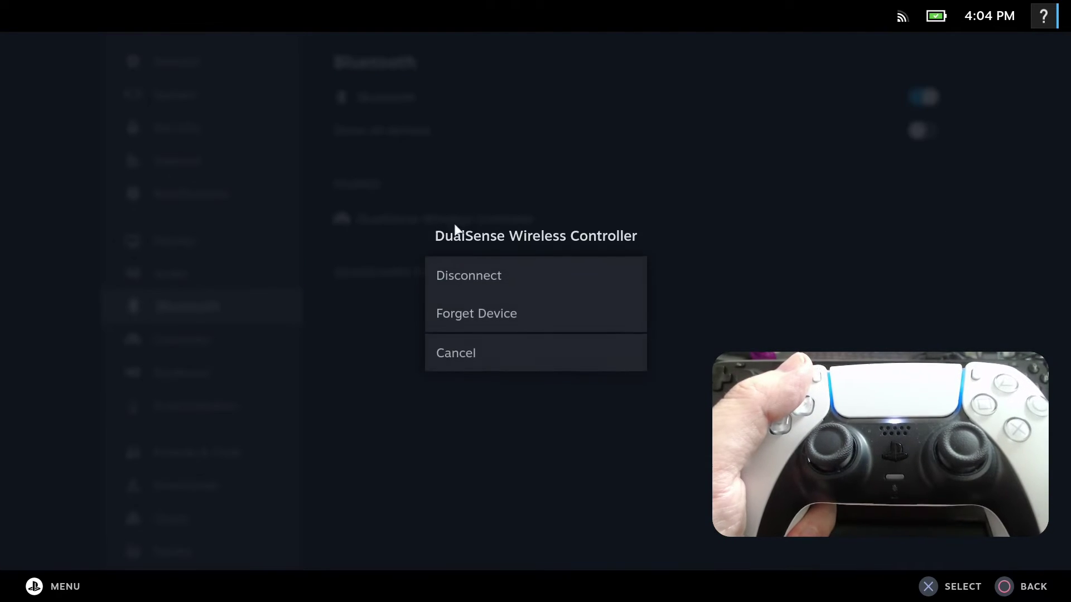
{"action": "left_click", "coordinate": [506, 281]}
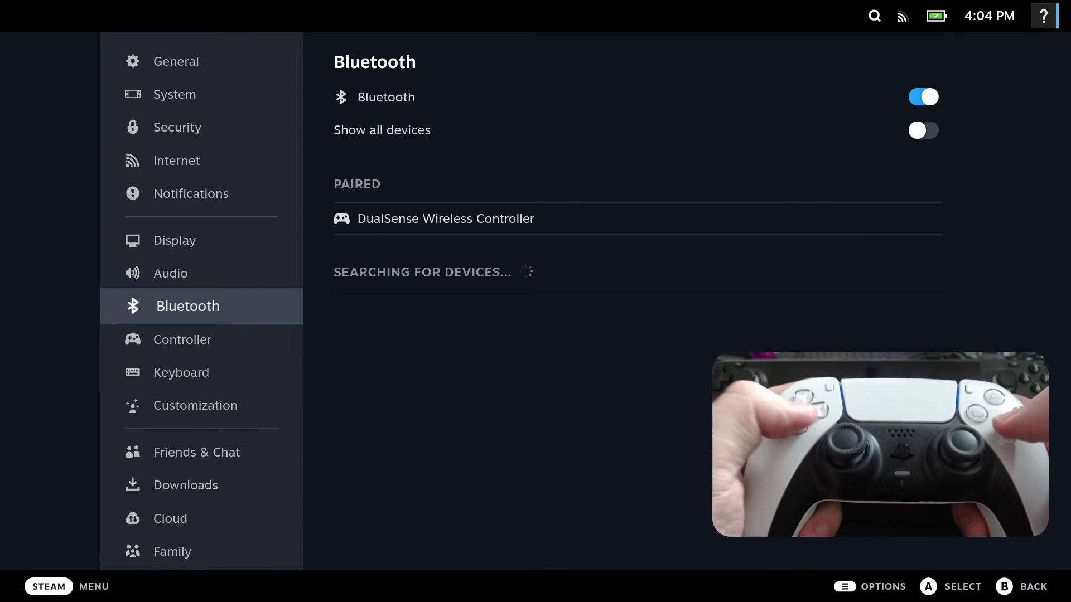
Step: Check the Steam Input status of the DualSense Wireless Controller in the controller settings of Miles Morales
{"action": "key", "text": "ctrl+1"}
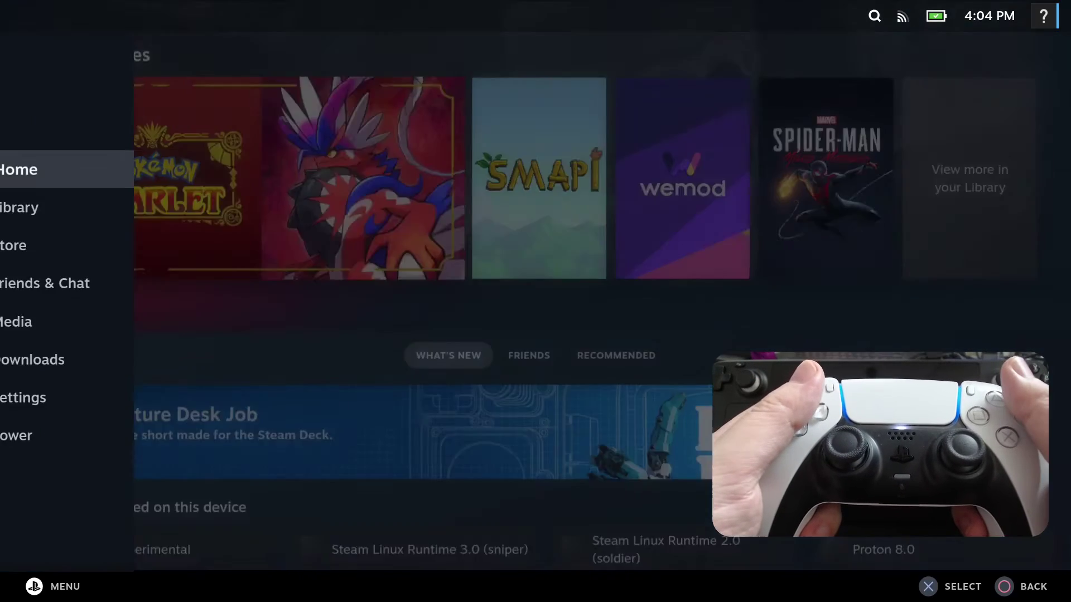
{"action": "key", "text": "Escape"}
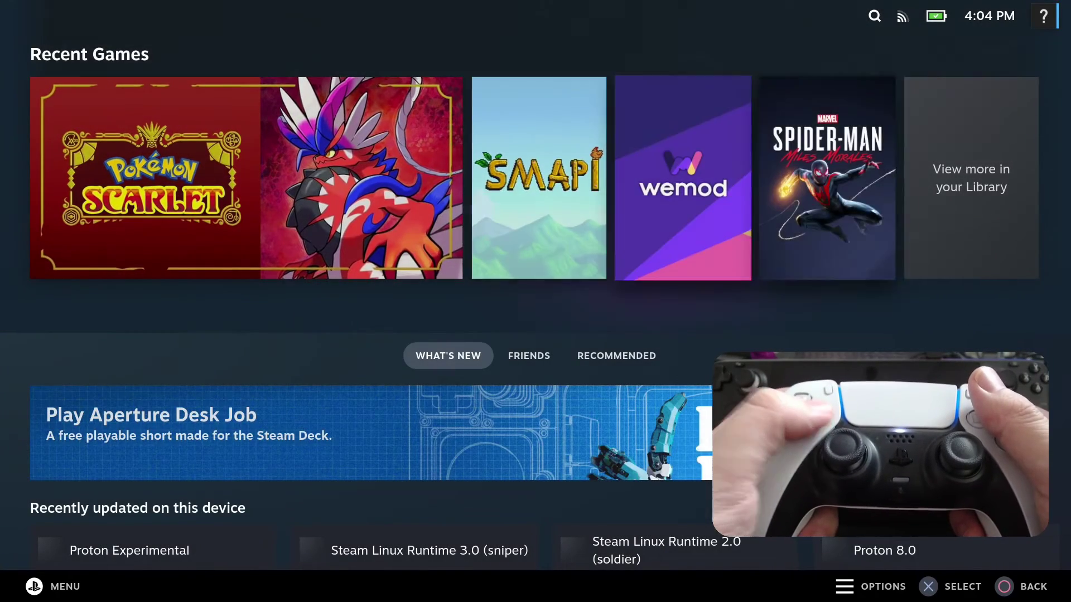
{"action": "key", "text": "Return"}
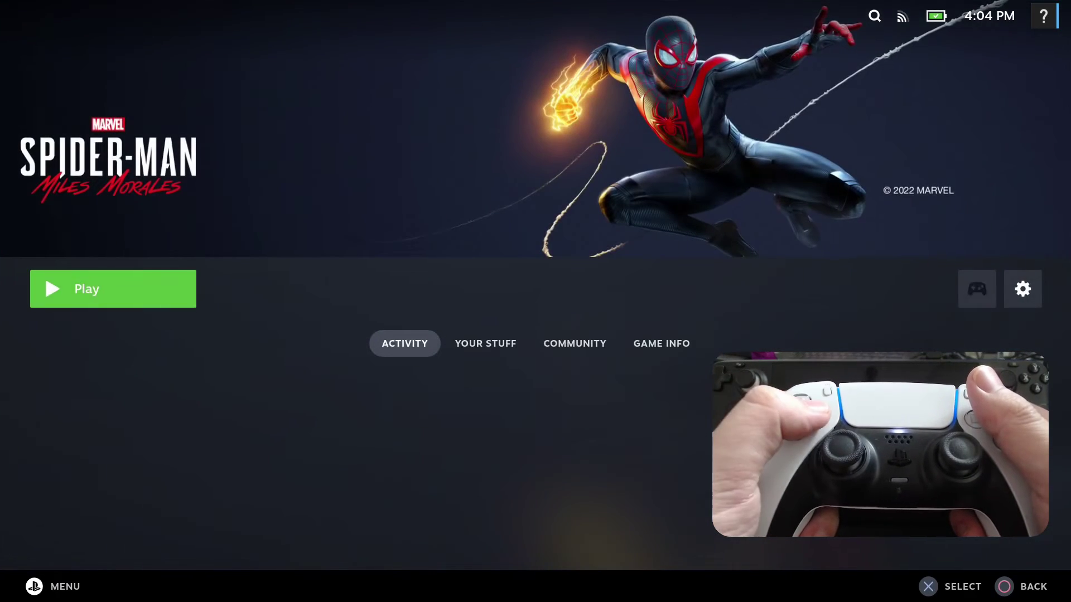
{"action": "key", "text": "Right"}
{"action": "key", "text": "Return"}
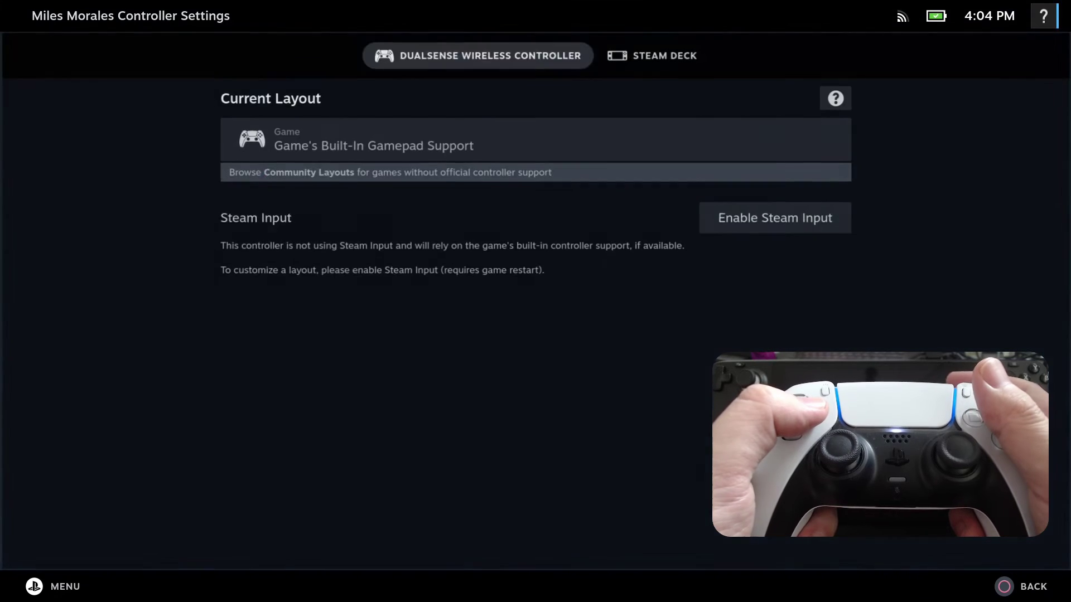
{"action": "key", "text": "Down"}
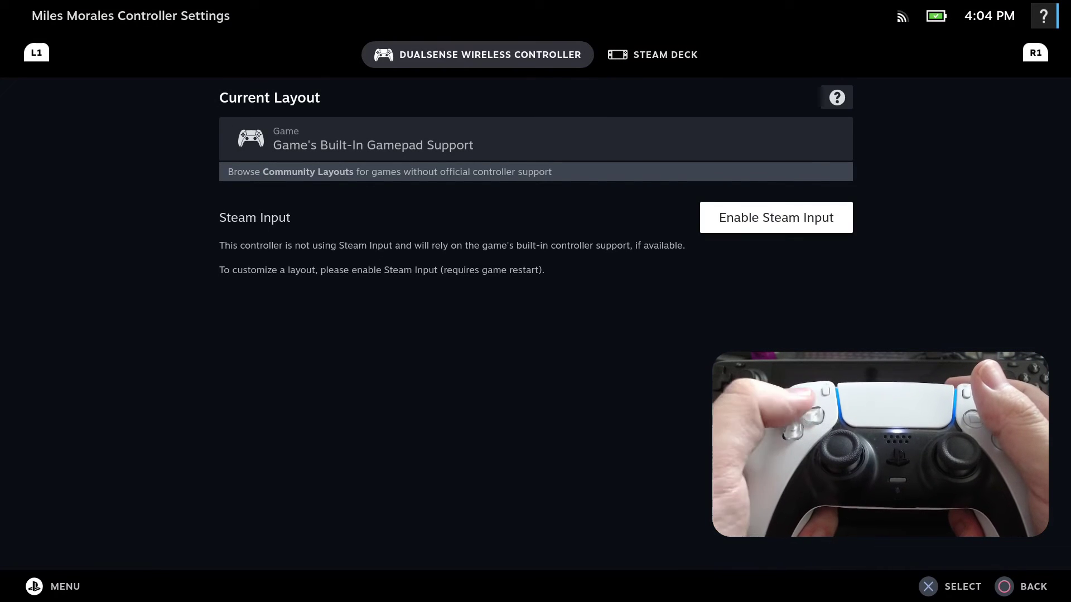
{"action": "key", "text": "Up"}
{"action": "key", "text": "Up"}
{"action": "key", "text": "Down"}
{"action": "key", "text": "Down"}
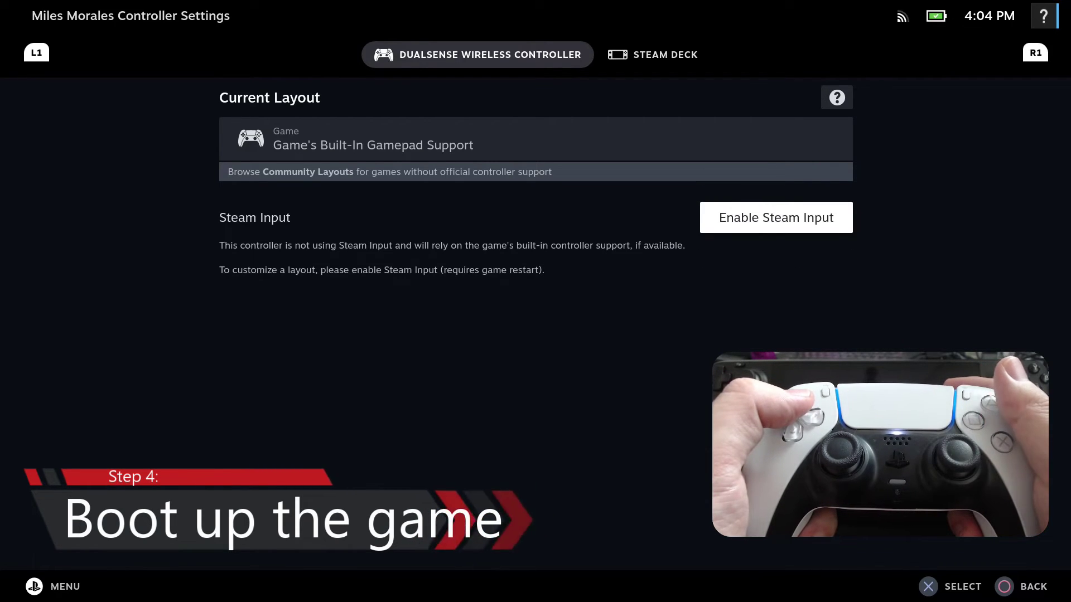
{"action": "key", "text": "Escape"}
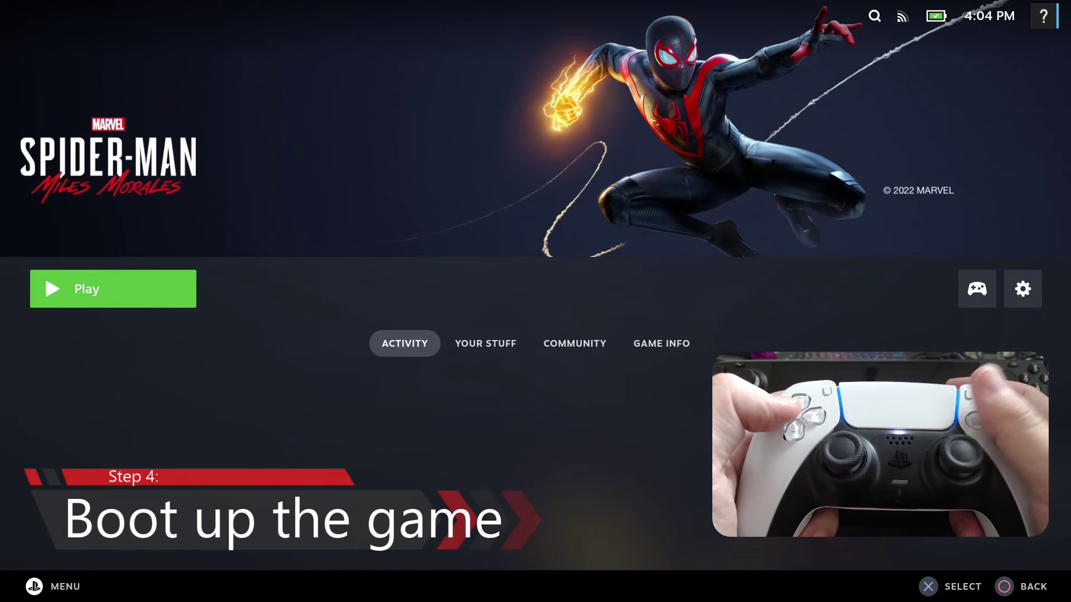
Step: Launch Miles Morales past the External Controller Translation notice and skip the recap of earlier story events
{"action": "key", "text": "Return"}
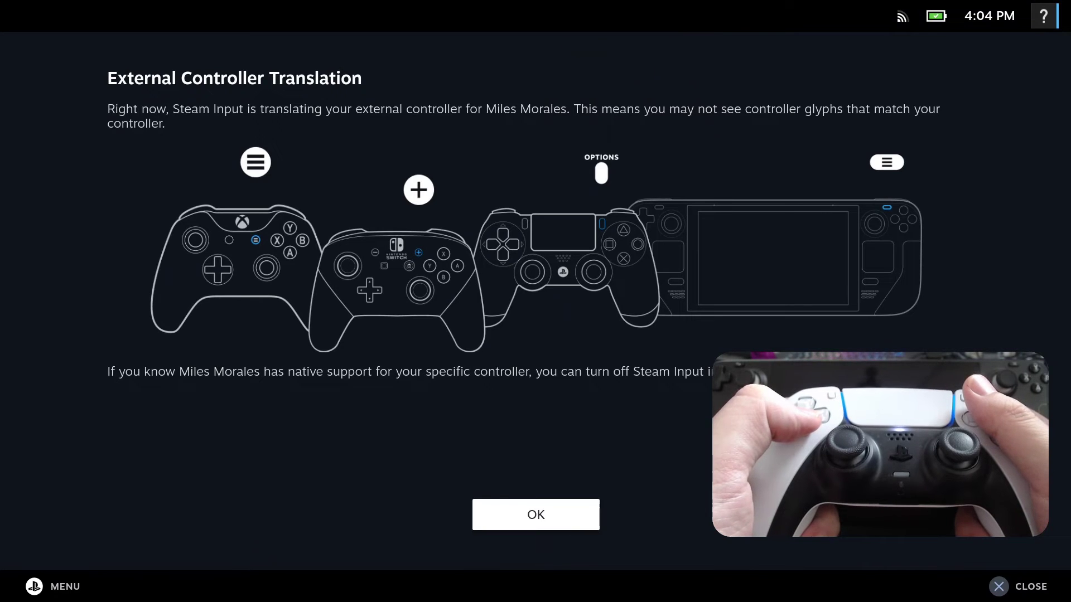
{"action": "key", "text": "Return"}
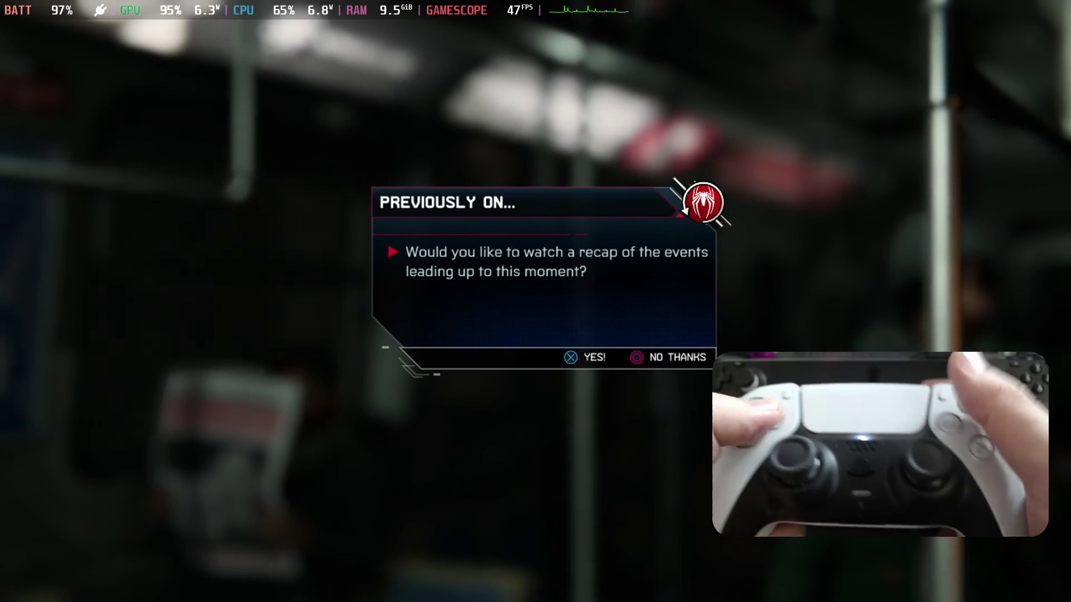
{"action": "key", "text": "Return"}
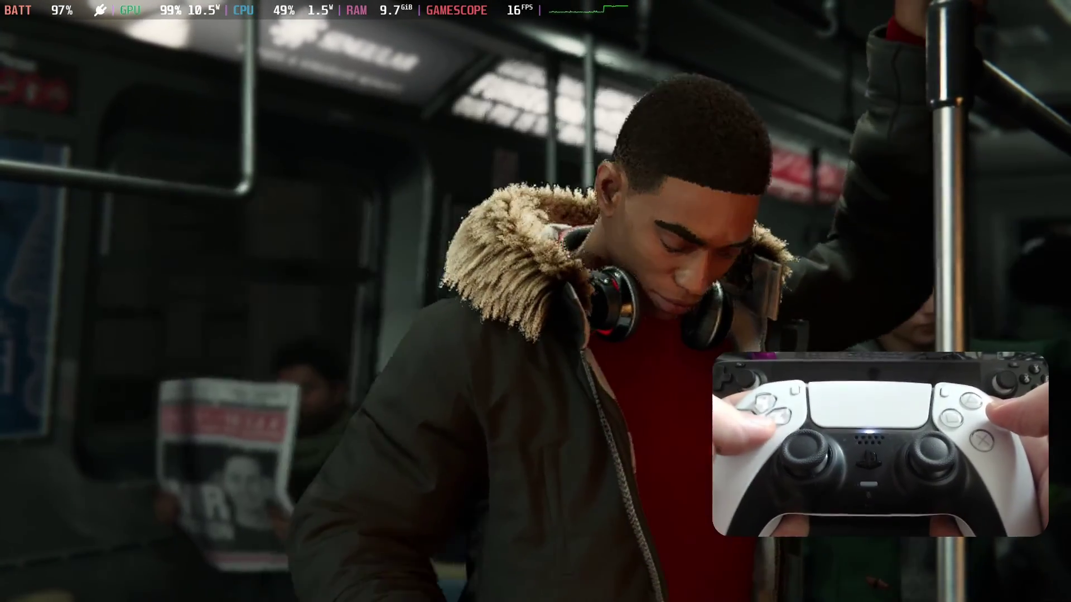
Step: Test moving through the game's difficulty options with the PS5 controller
{"action": "key", "text": "Down"}
{"action": "key", "text": "Down"}
{"action": "key", "text": "Down"}
{"action": "key", "text": "Up"}
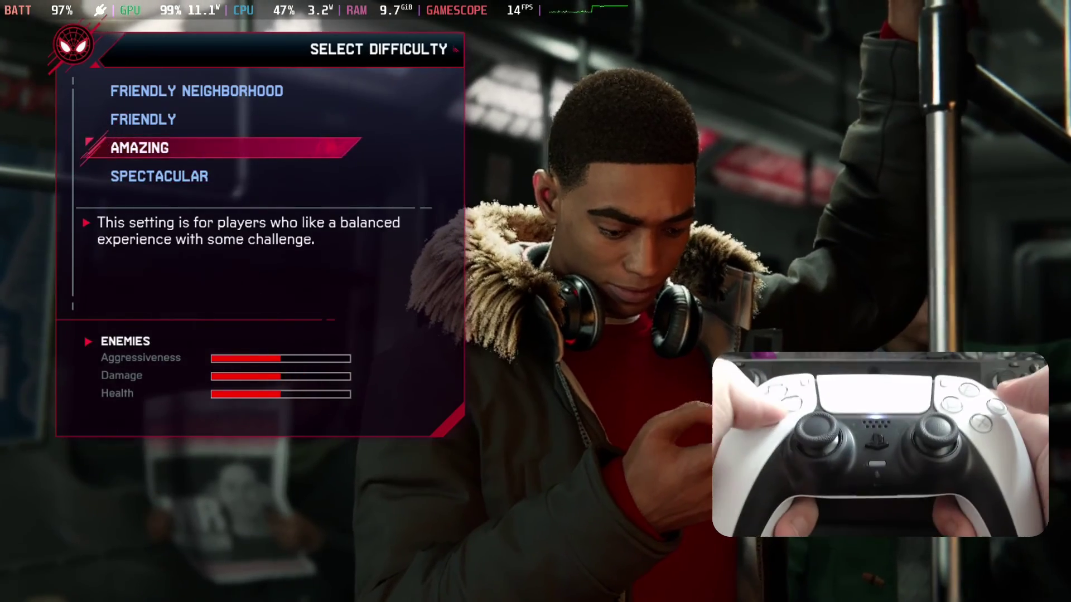
{"action": "key", "text": "Down"}
{"action": "key", "text": "Up"}
{"action": "key", "text": "Up"}
{"action": "key", "text": "Down"}
{"action": "key", "text": "Down"}
{"action": "key", "text": "Up"}
{"action": "key", "text": "Up"}
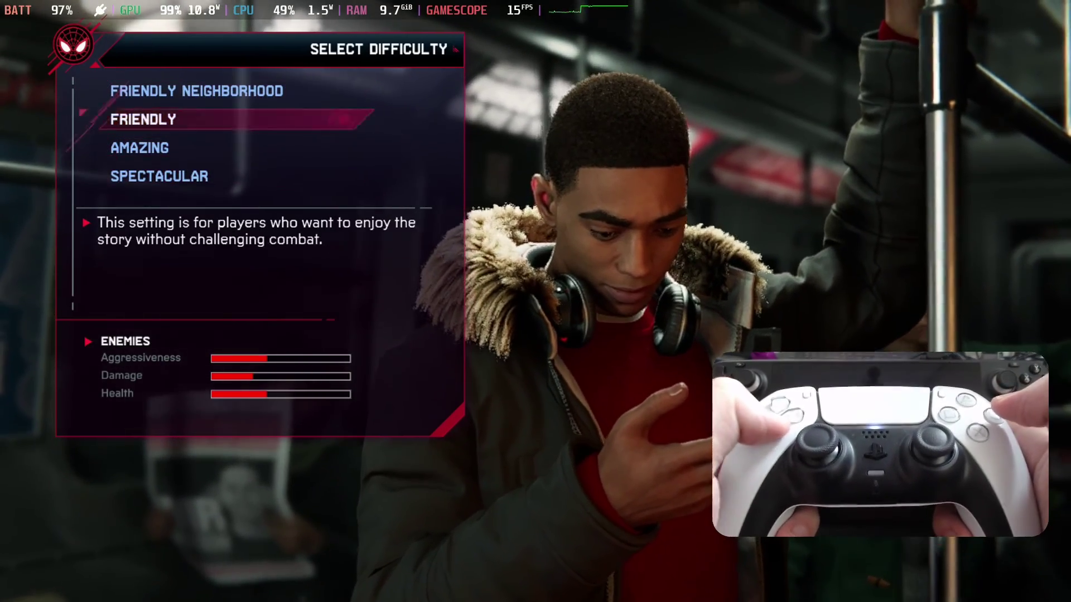
{"action": "key", "text": "Down"}
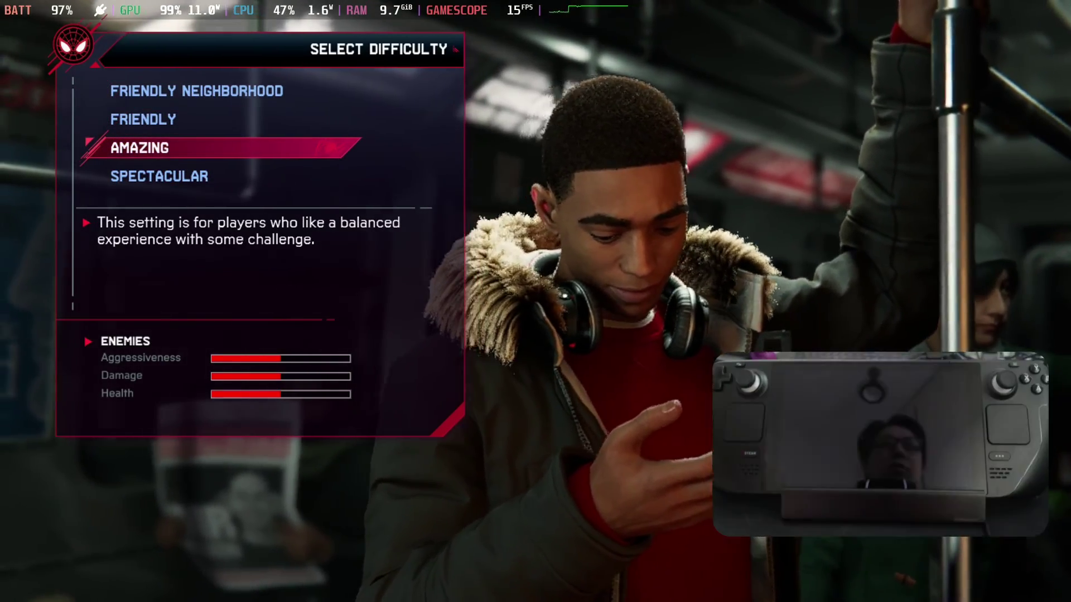
Step: Test moving through the difficulty options with the Steam Deck's built-in controls, from Friendly Neighborhood to Spectacular
{"action": "key", "text": "Down"}
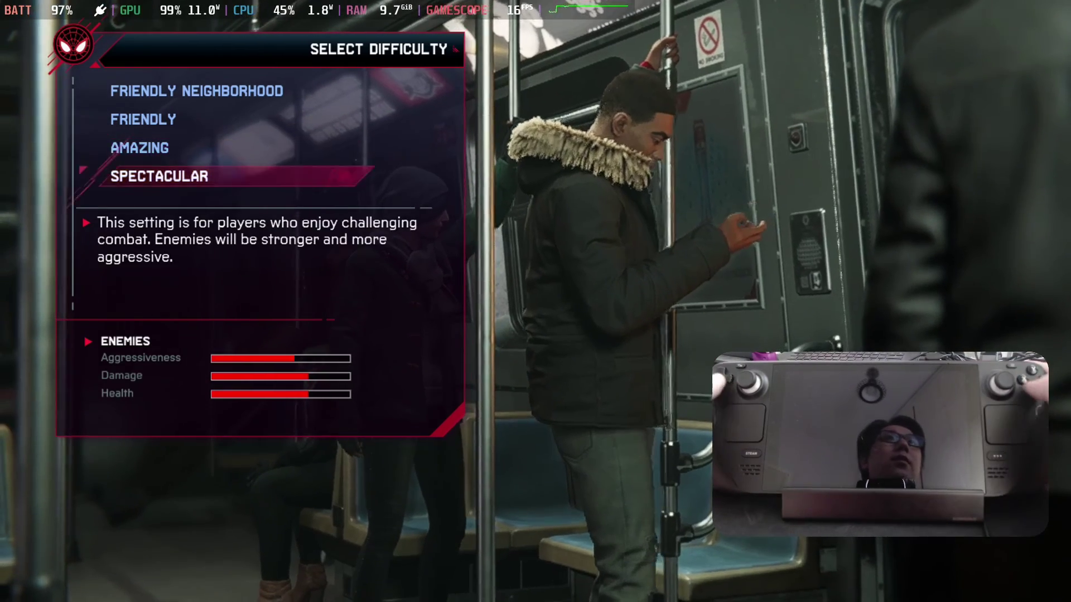
{"action": "key", "text": "Up"}
{"action": "key", "text": "Up"}
{"action": "key", "text": "Up"}
{"action": "key", "text": "Down"}
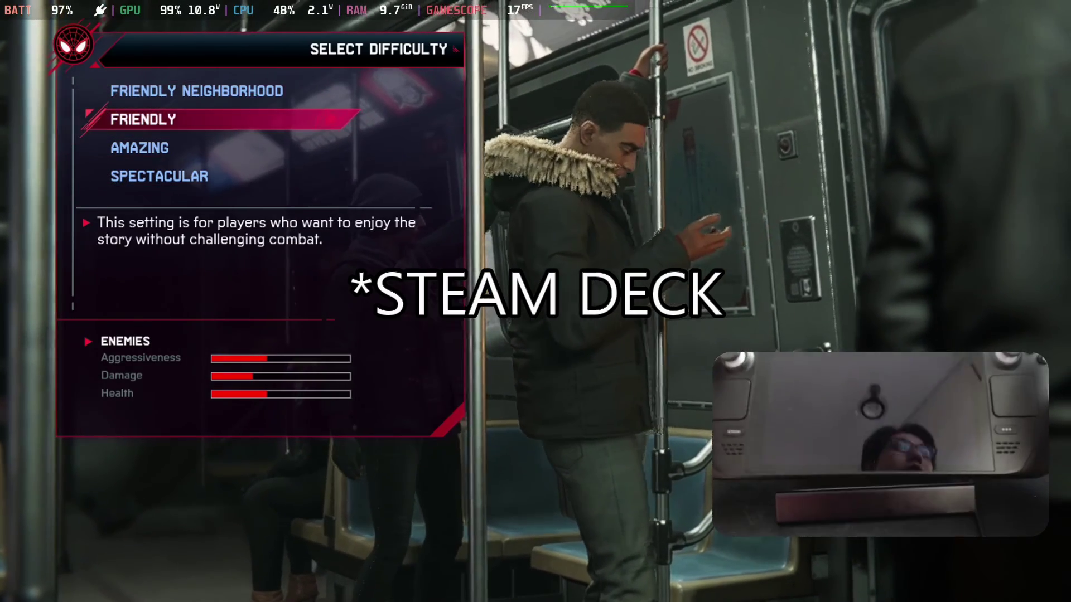
{"action": "key", "text": "Down"}
{"action": "key", "text": "Up"}
{"action": "key", "text": "Up"}
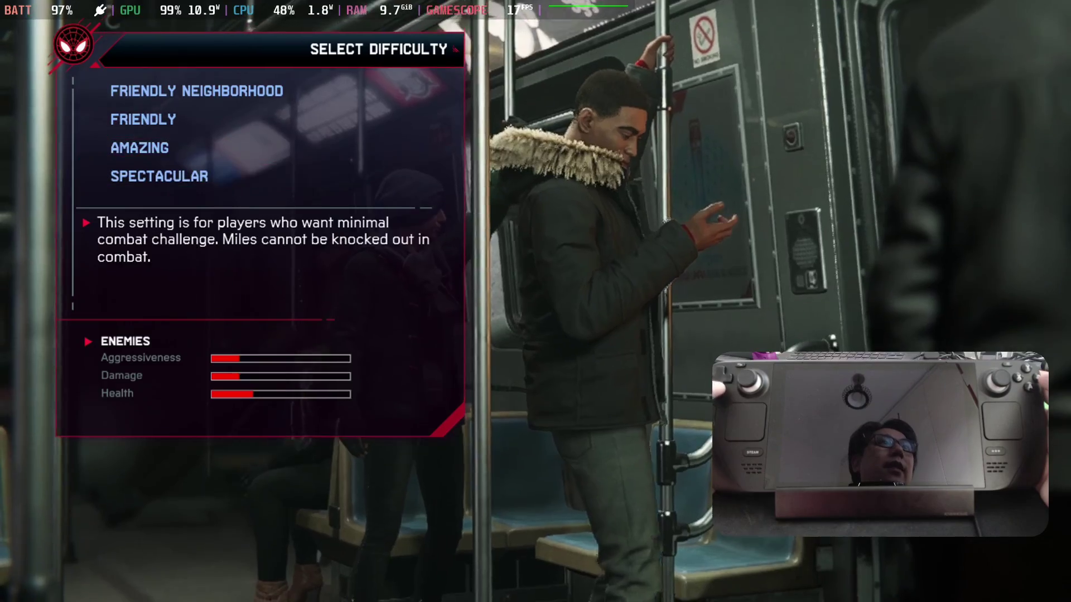
{"action": "key", "text": "Down"}
{"action": "key", "text": "Down"}
{"action": "key", "text": "Down"}
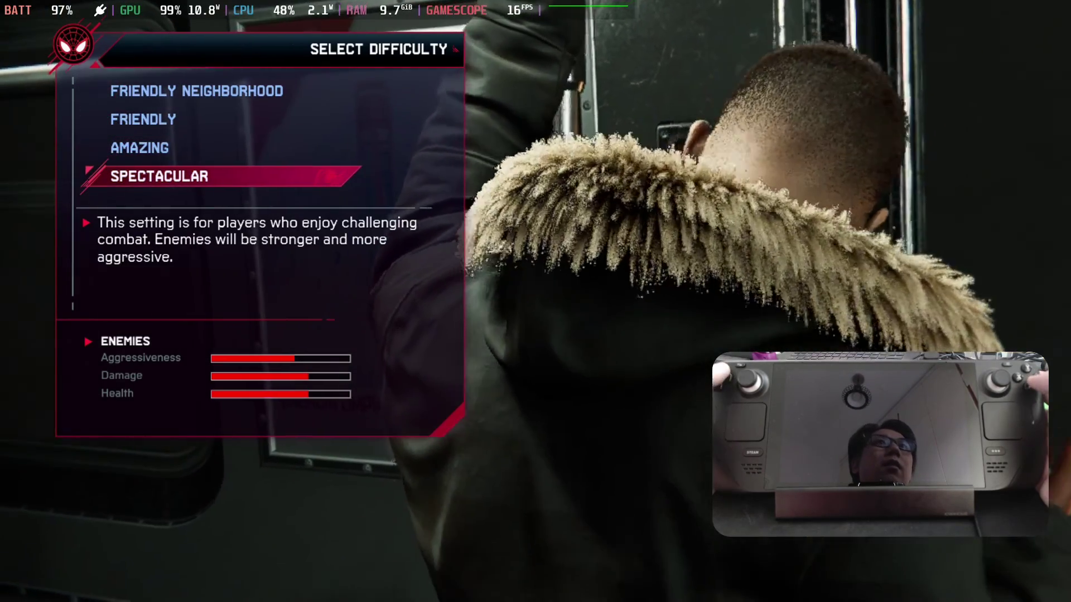
Step: Choose the Friendly Neighborhood difficulty and start the game with the existing settings
{"action": "key", "text": "Up"}
{"action": "key", "text": "Up"}
{"action": "key", "text": "Up"}
{"action": "key", "text": "Return"}
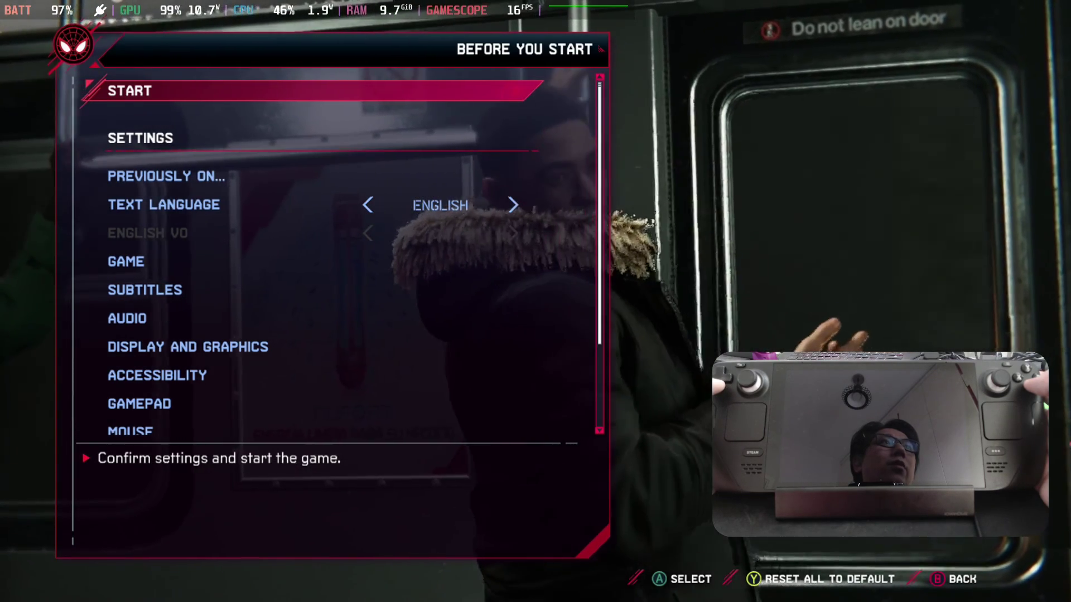
{"action": "key", "text": "Return"}
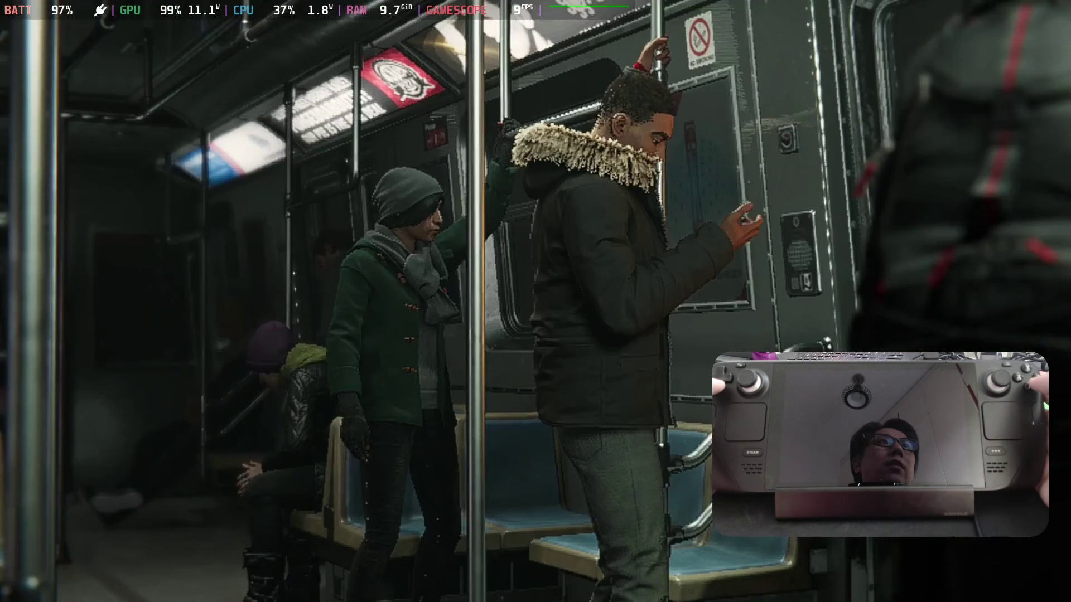